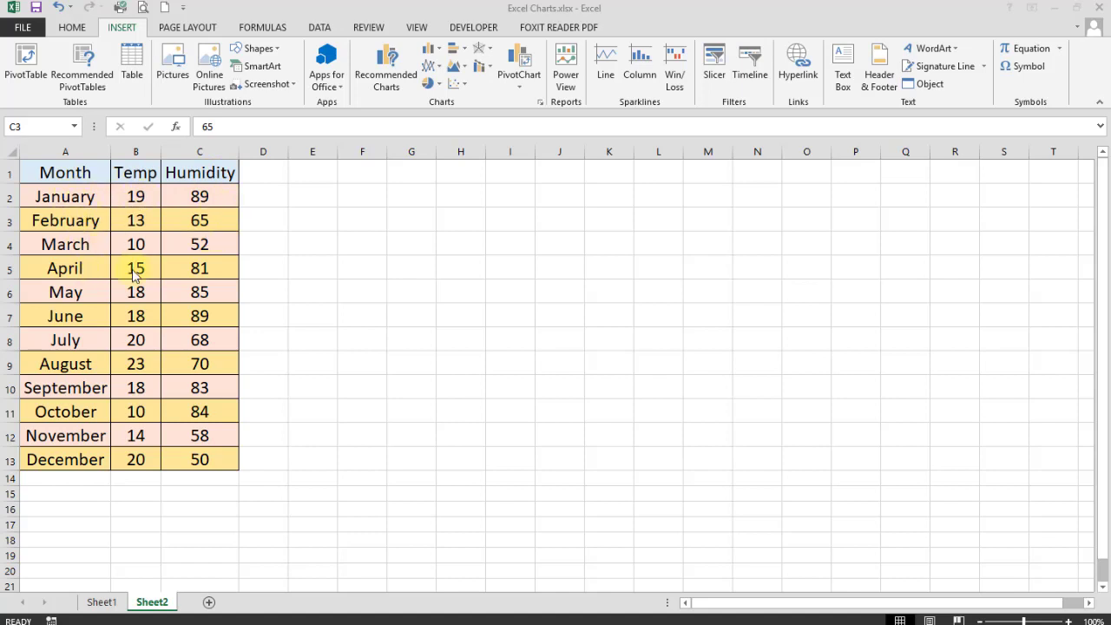
Examine the chart categories available for the monthly data, from Column, Line and Pie through to Combo
left_click(125, 28)
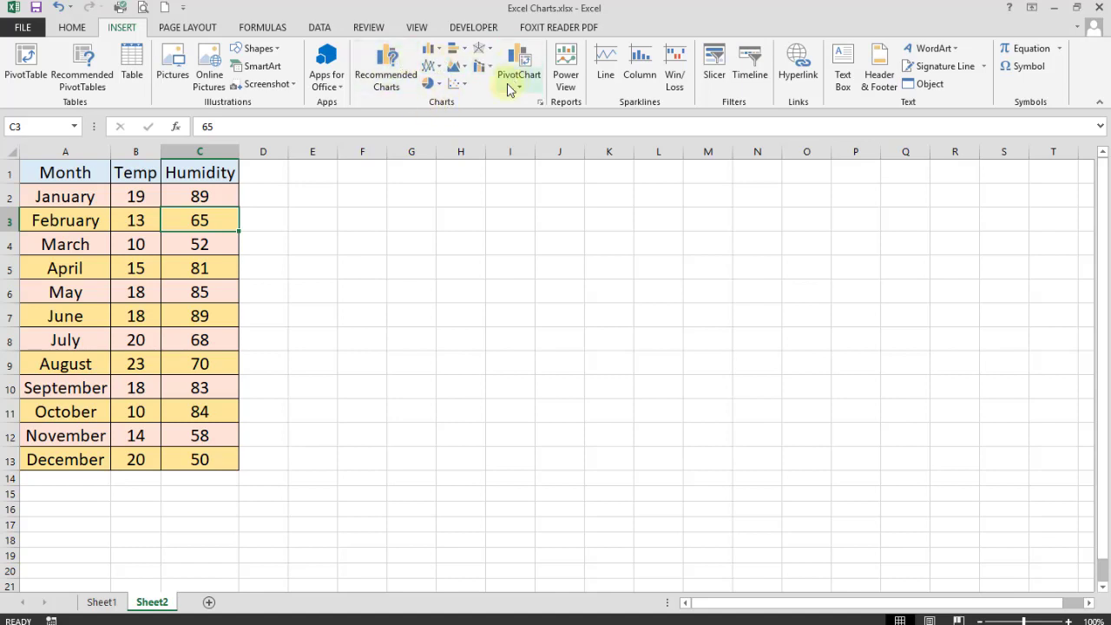
left_click(387, 71)
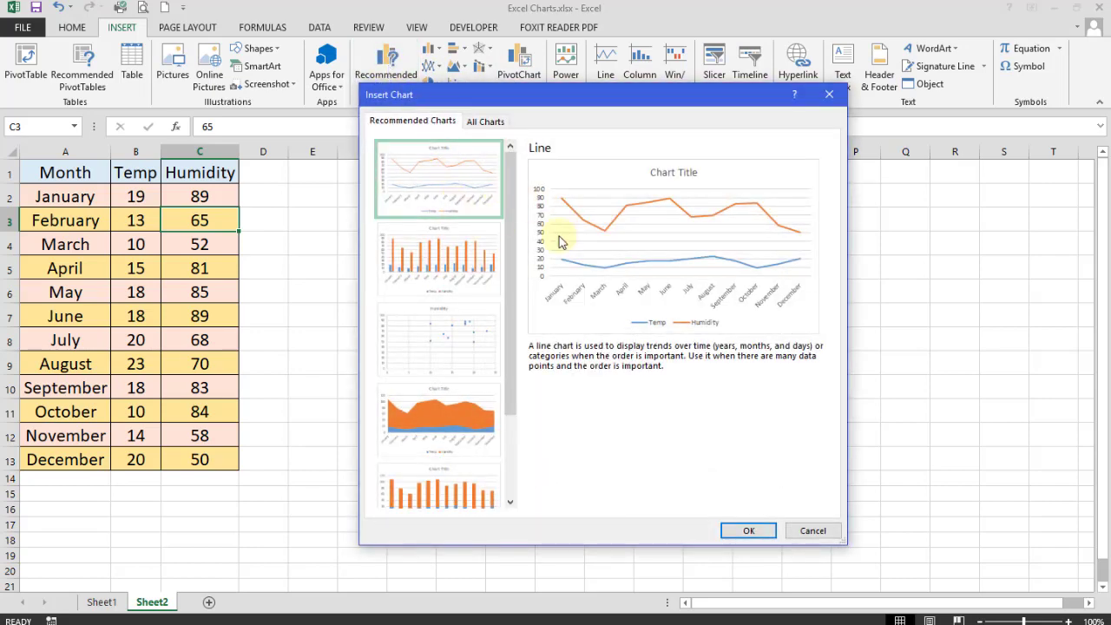
left_click(485, 121)
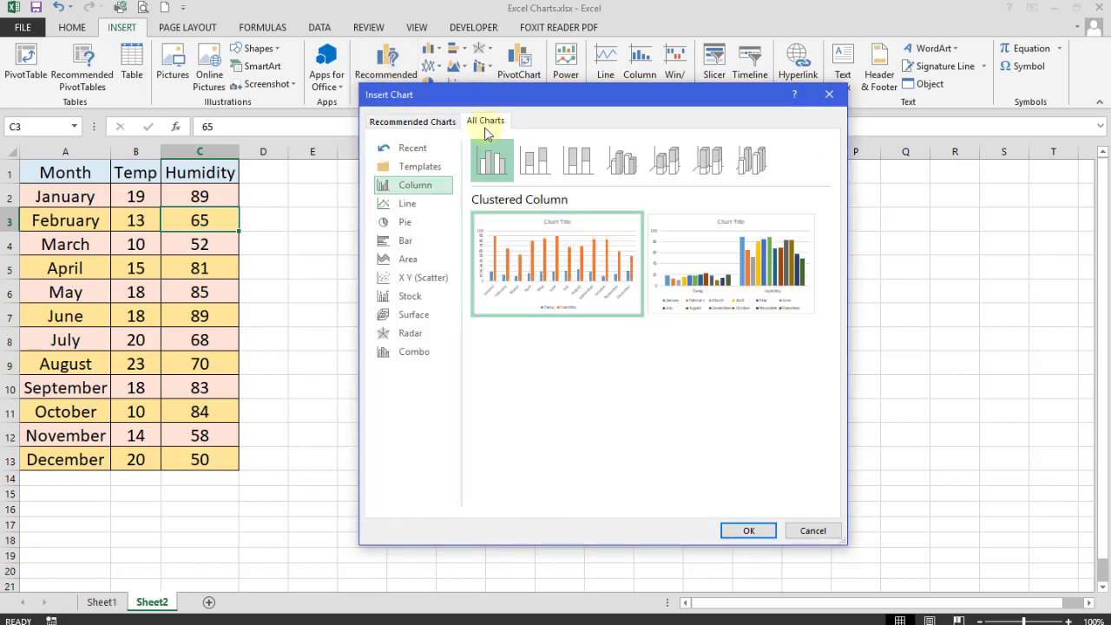
mouse_move(561, 222)
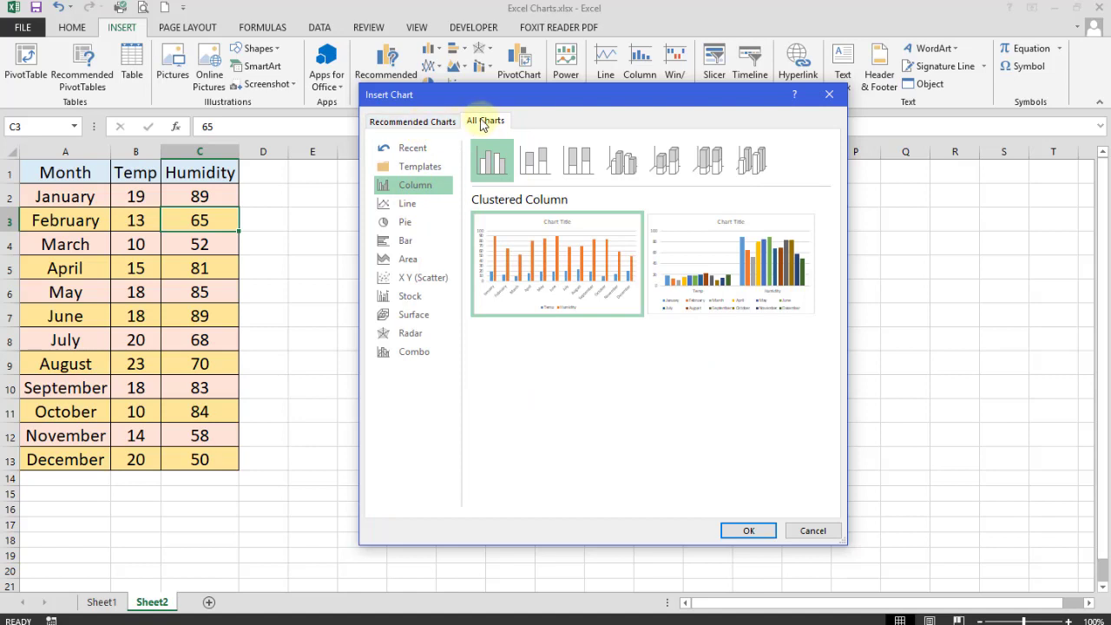
left_click(405, 206)
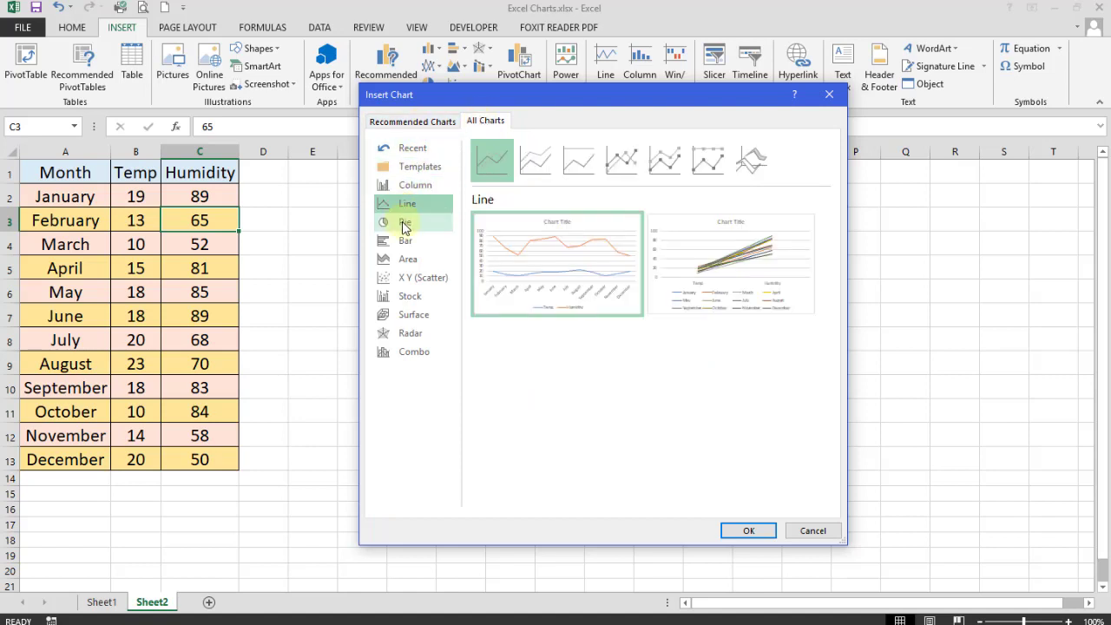
left_click(405, 222)
left_click(405, 241)
left_click(410, 258)
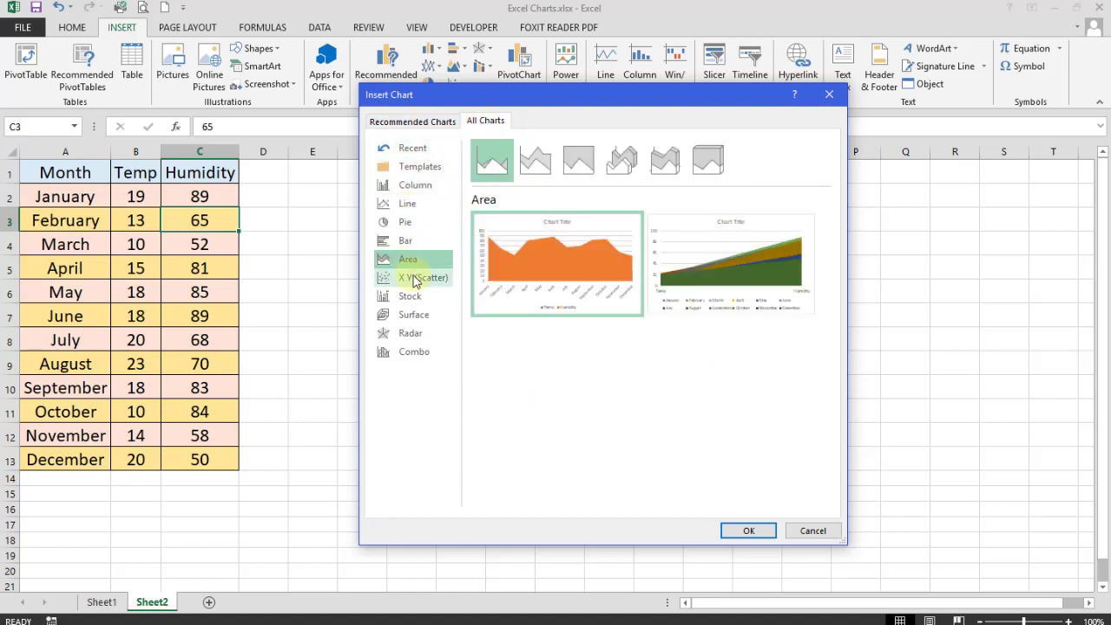
left_click(413, 278)
left_click(412, 298)
left_click(414, 314)
left_click(411, 333)
left_click(414, 351)
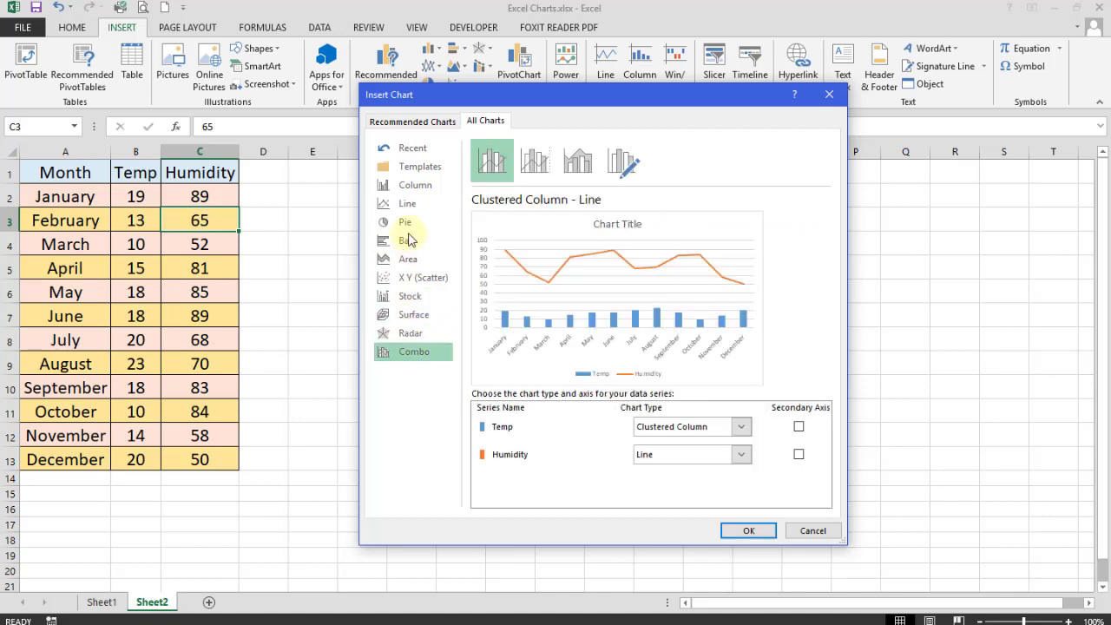
Examine the Column chart subtypes from stacked to 3-D Column, then leave without inserting a chart
left_click(410, 187)
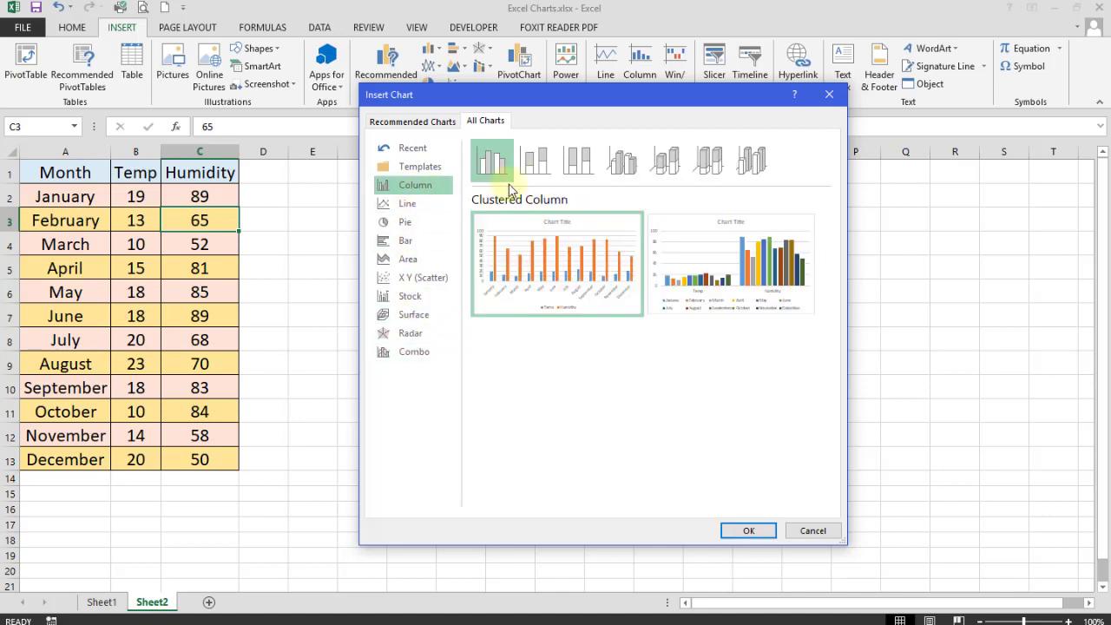
left_click(532, 165)
left_click(577, 163)
left_click(621, 163)
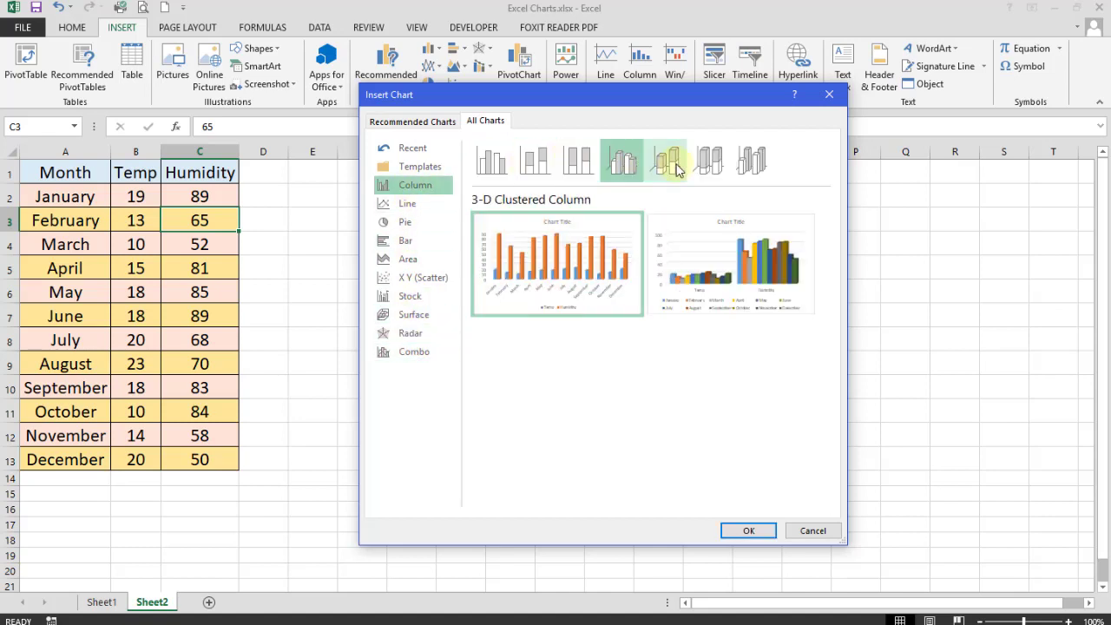
left_click(710, 165)
left_click(752, 161)
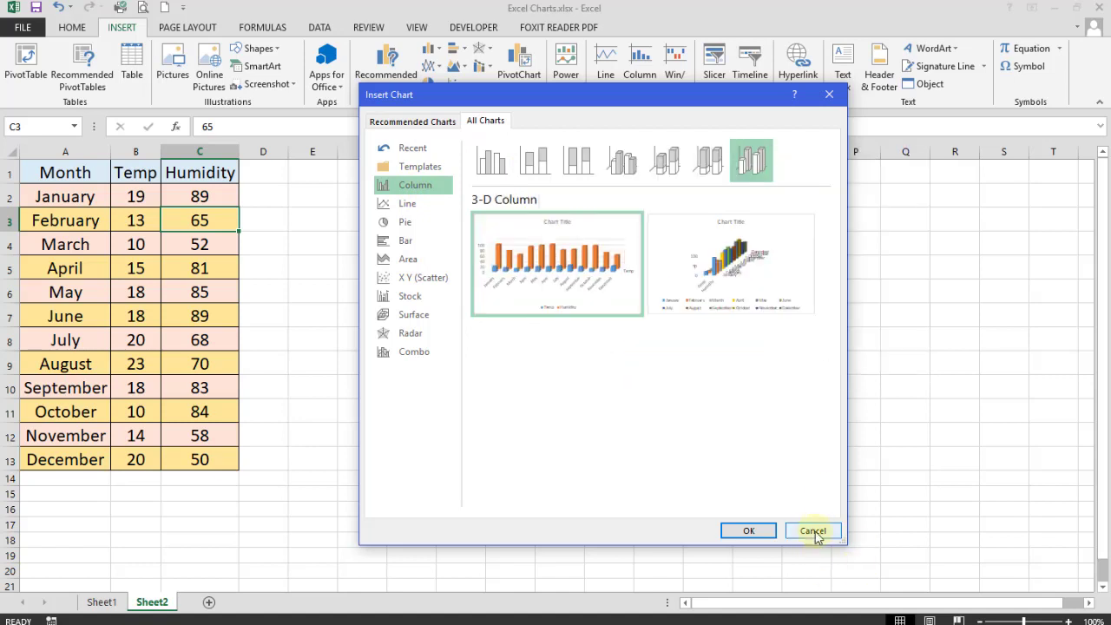
left_click(813, 530)
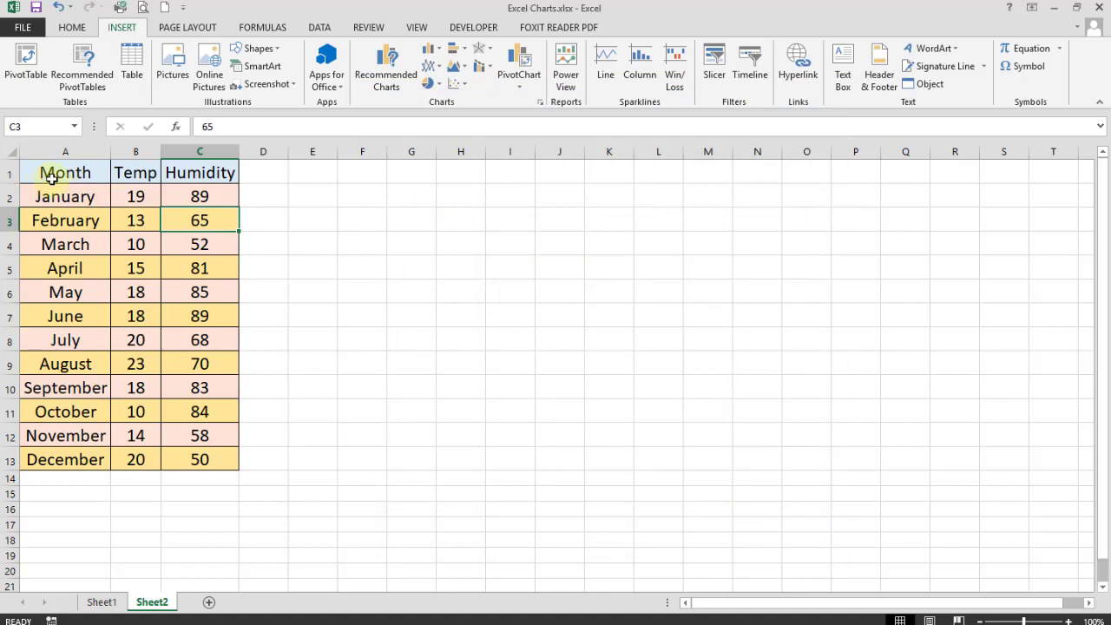
Insert a 3-D Clustered Column chart of the Month and Temp data in A1:B13, using the single-series layout with months along the axis
left_click_drag(63, 173, 85, 457)
left_click_drag(135, 177, 141, 457)
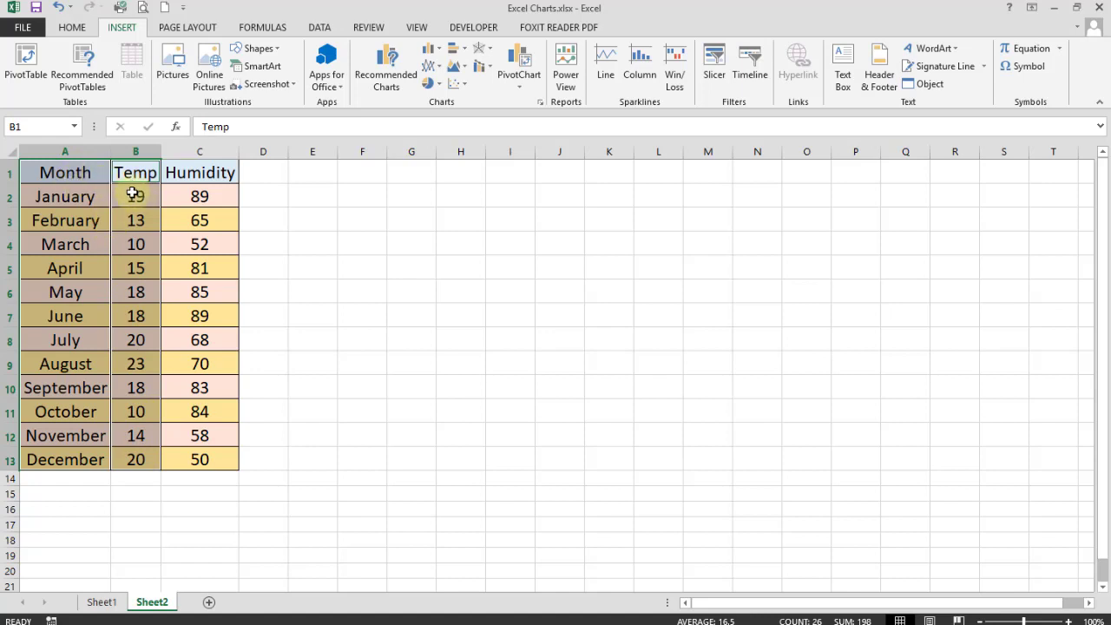
left_click(388, 67)
left_click(485, 122)
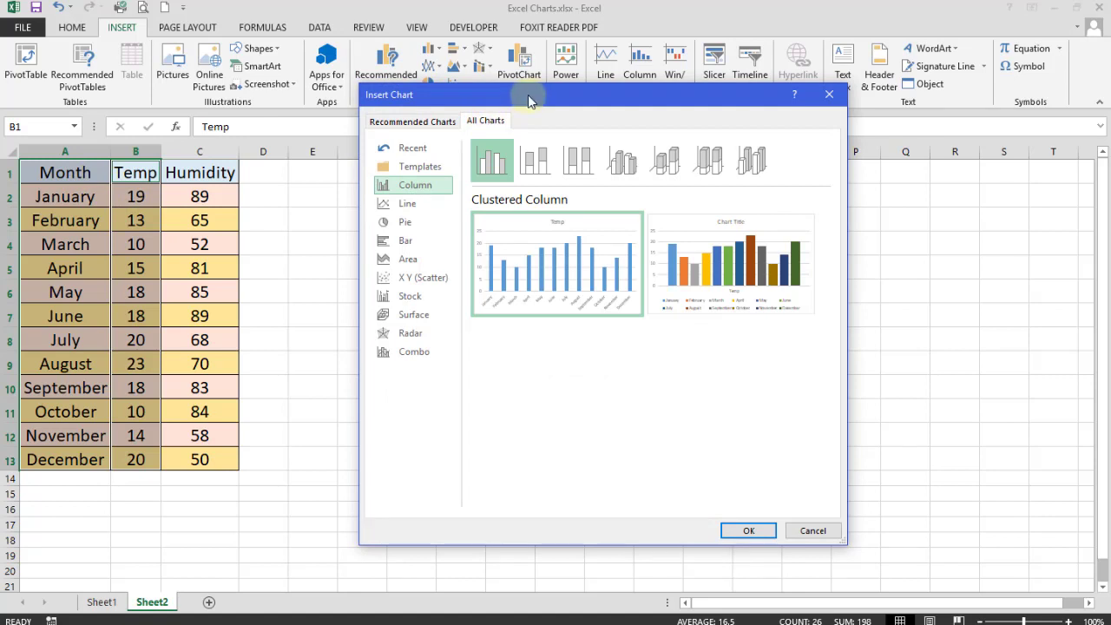
mouse_move(528, 94)
left_mouse_down()
mouse_move(528, 137)
mouse_move(537, 103)
left_mouse_up()
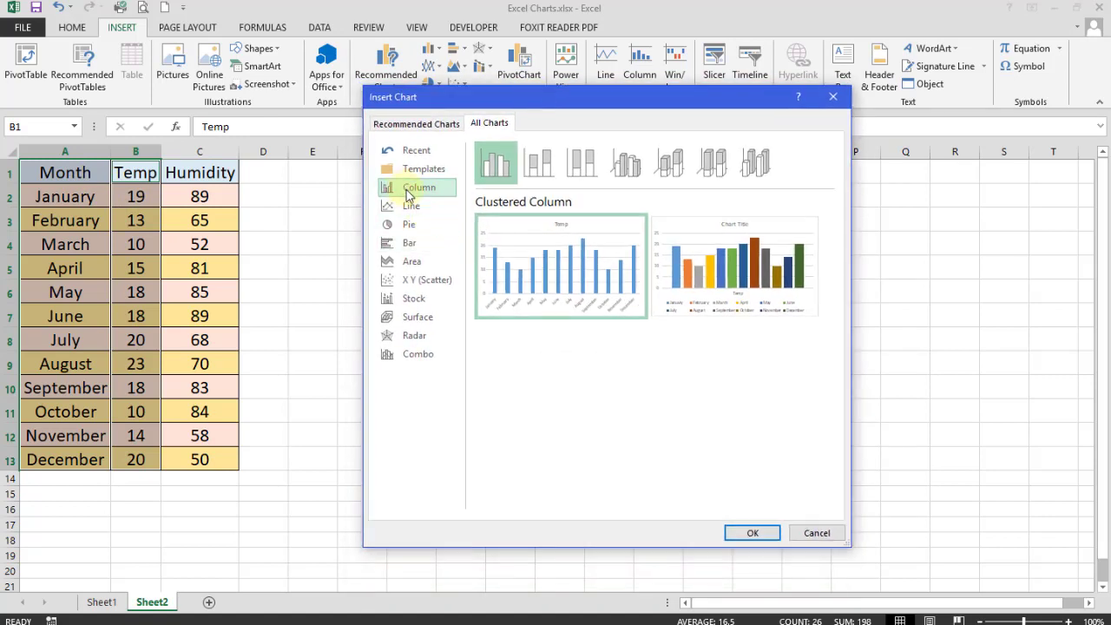
left_click(625, 166)
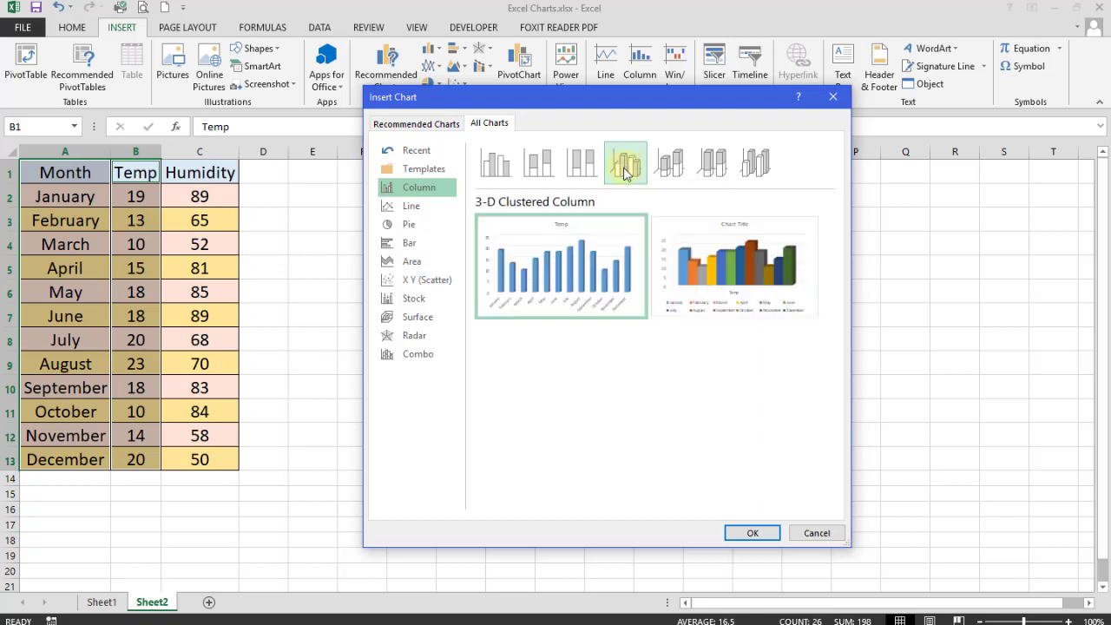
mouse_move(501, 286)
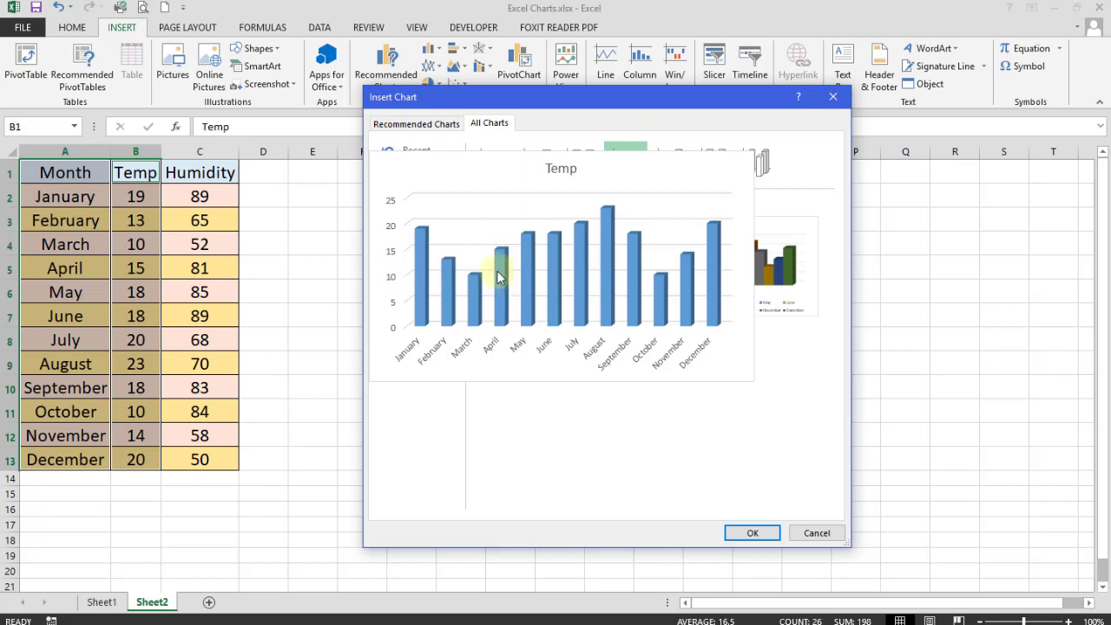
mouse_move(746, 265)
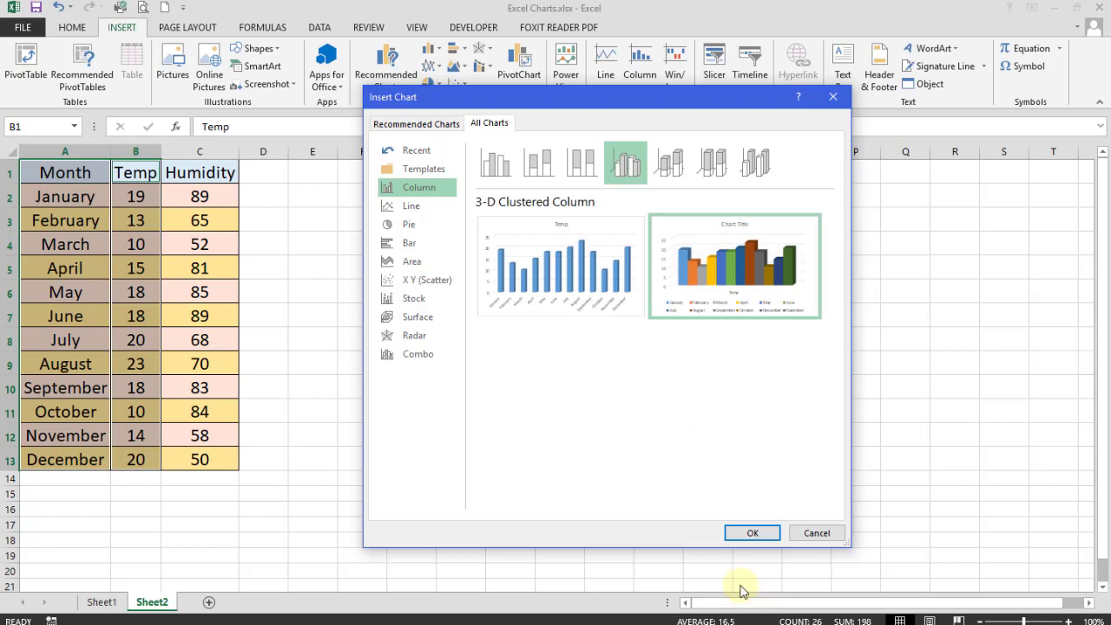
mouse_move(564, 285)
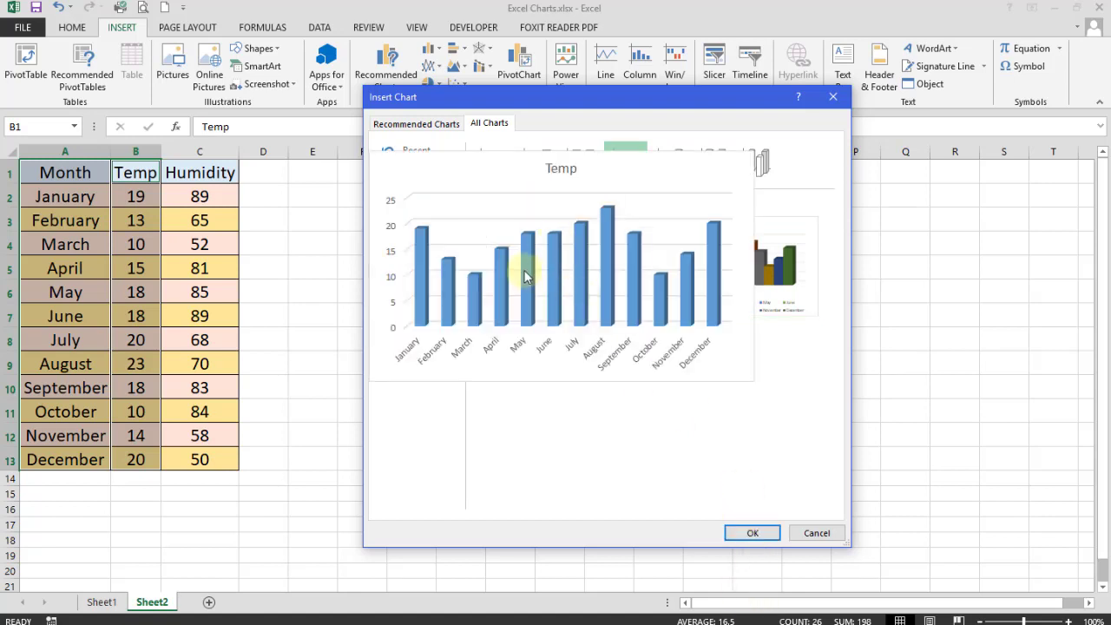
left_click(746, 532)
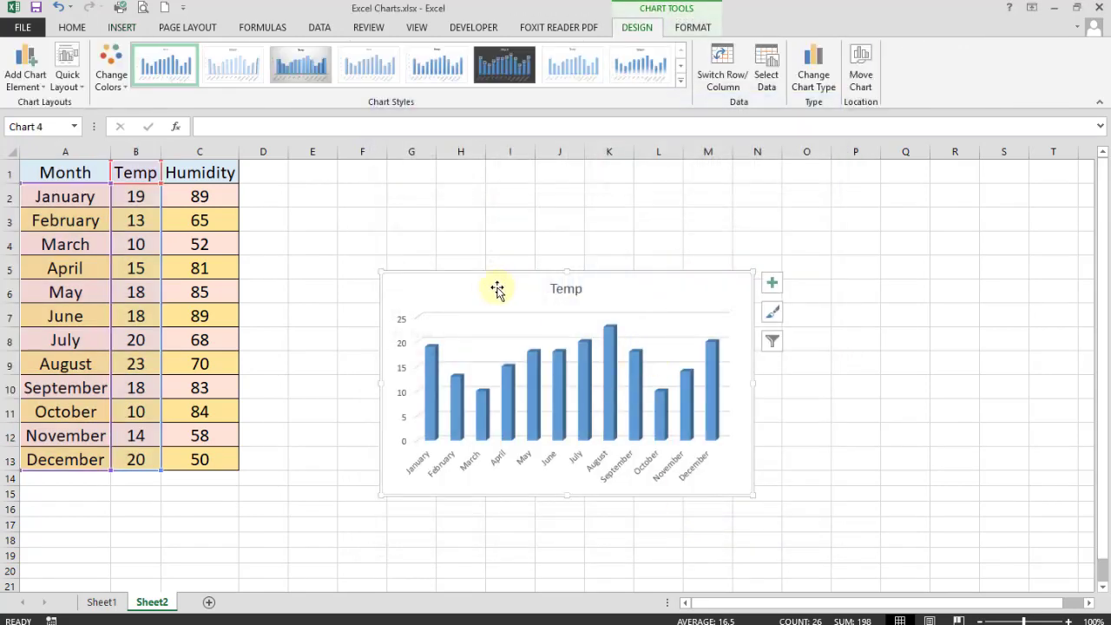
Enlarge the Temp chart slightly and position it beside the data table, covering about E2 to L12
left_click_drag(493, 295, 499, 205)
left_click(595, 480)
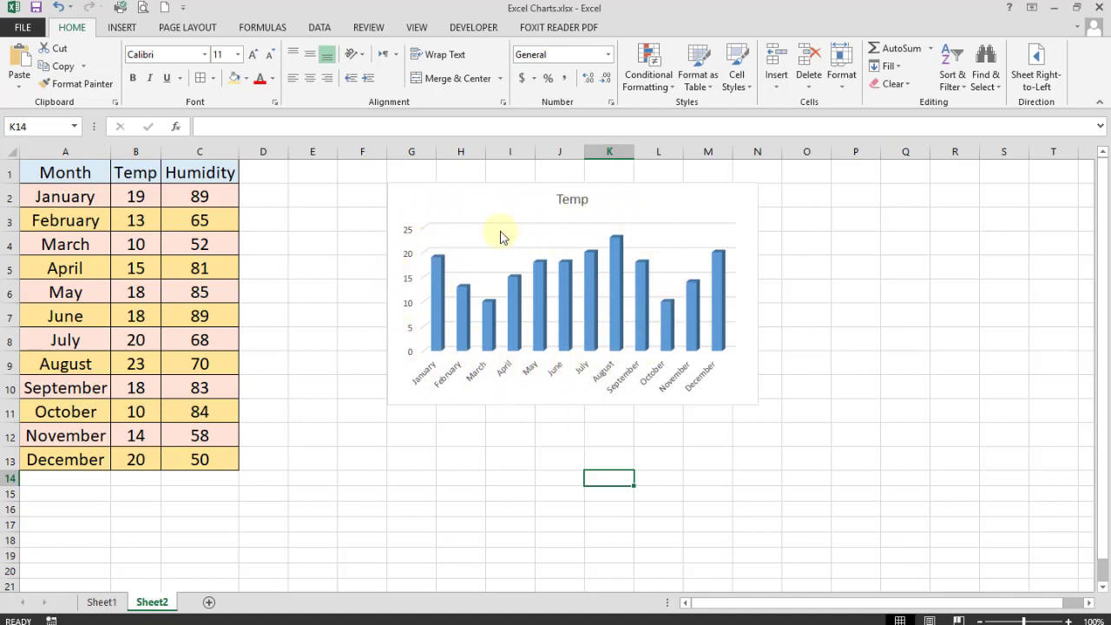
left_click(468, 200)
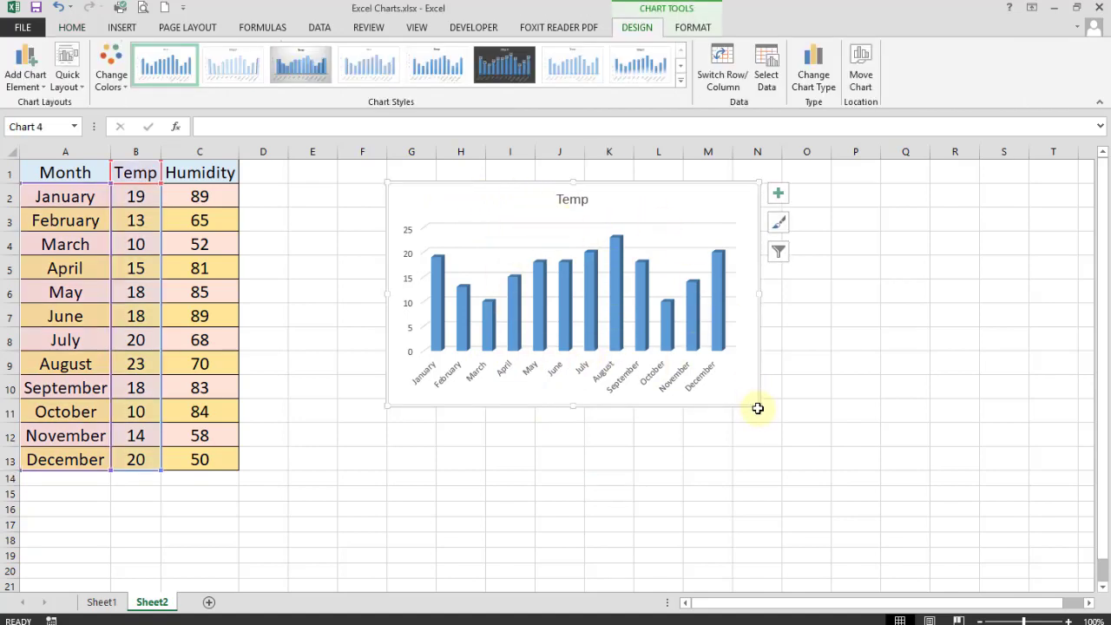
left_click_drag(759, 405, 803, 434)
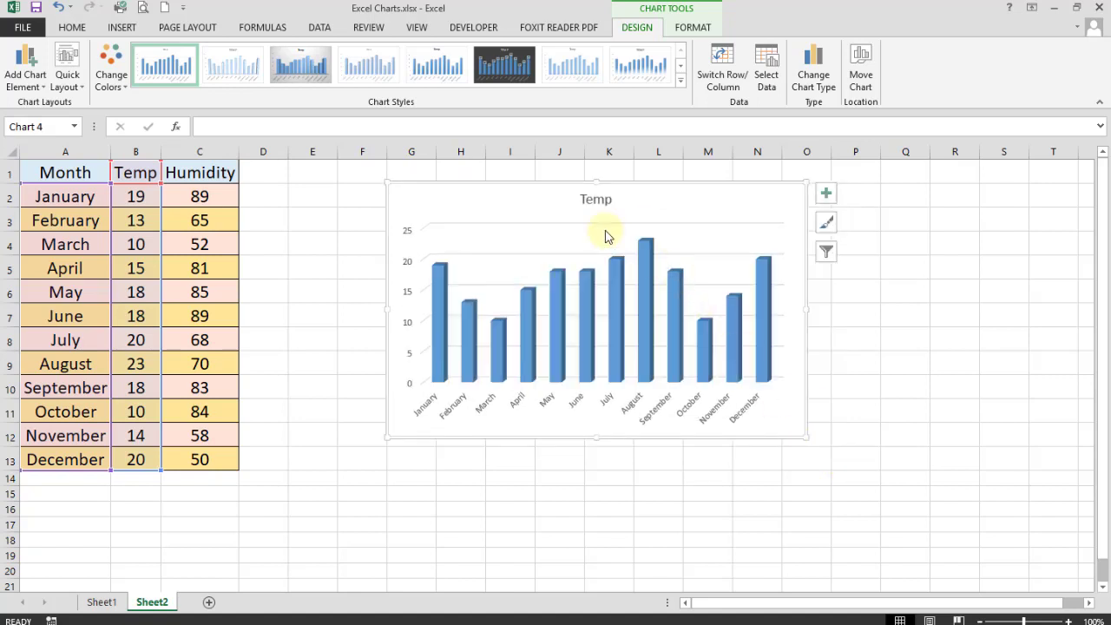
left_click_drag(533, 203, 438, 201)
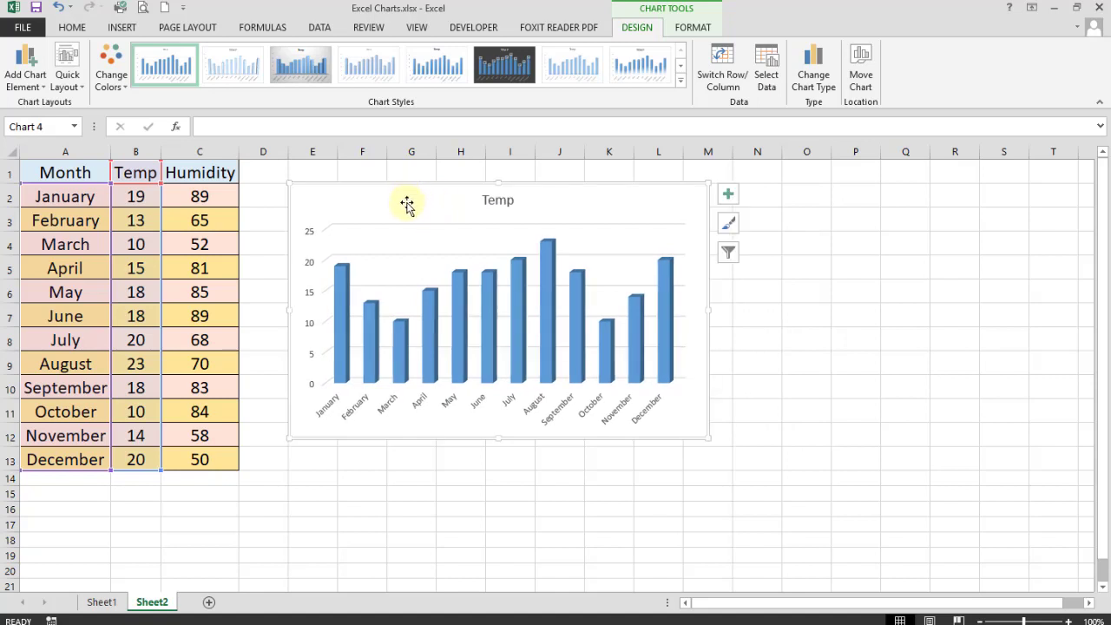
left_click(495, 203)
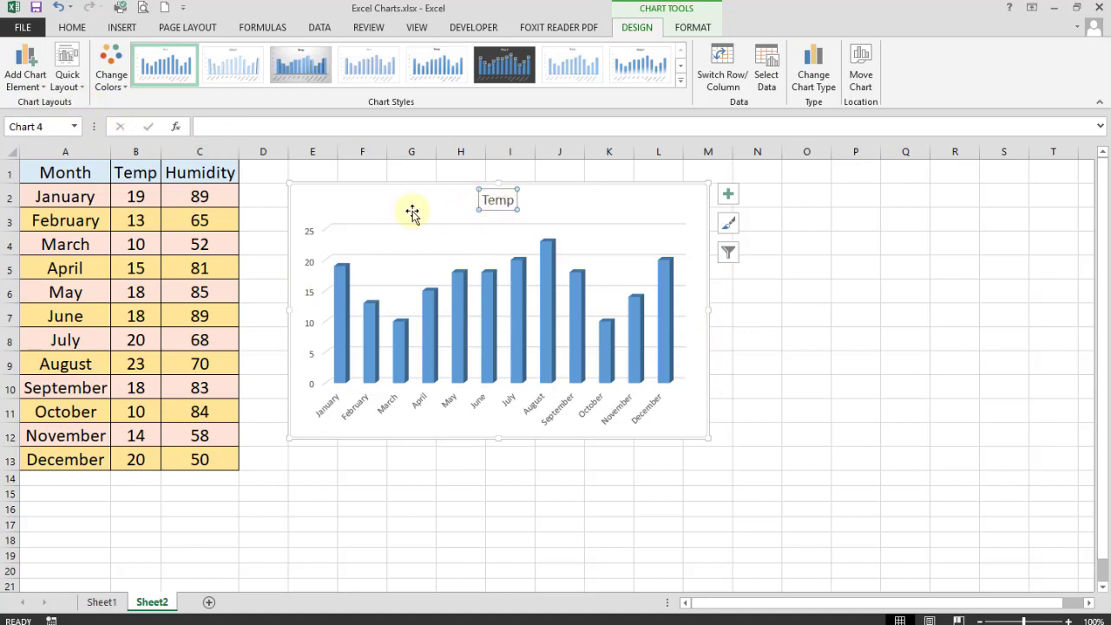
left_click(368, 208)
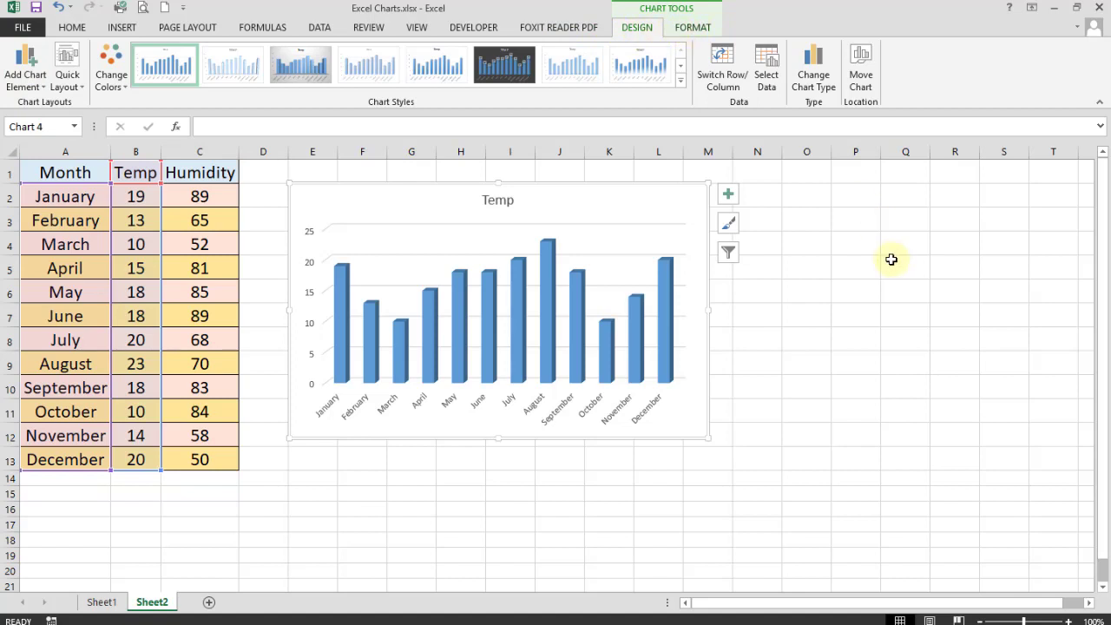
left_click(891, 259)
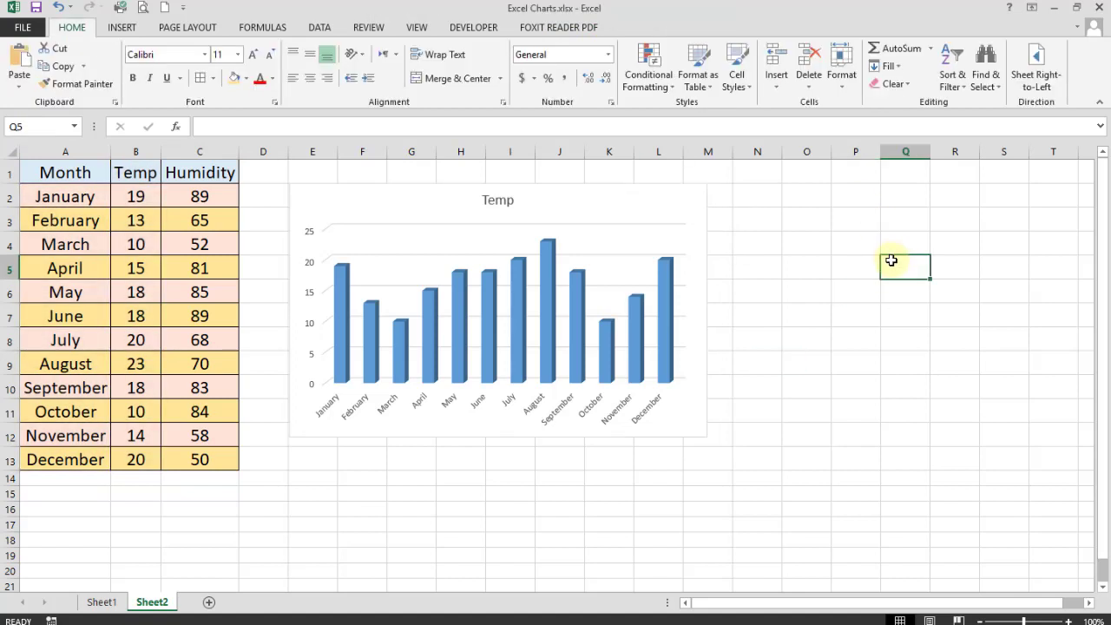
Set the chart title of the Temp chart to the Above Chart position
left_click(593, 206)
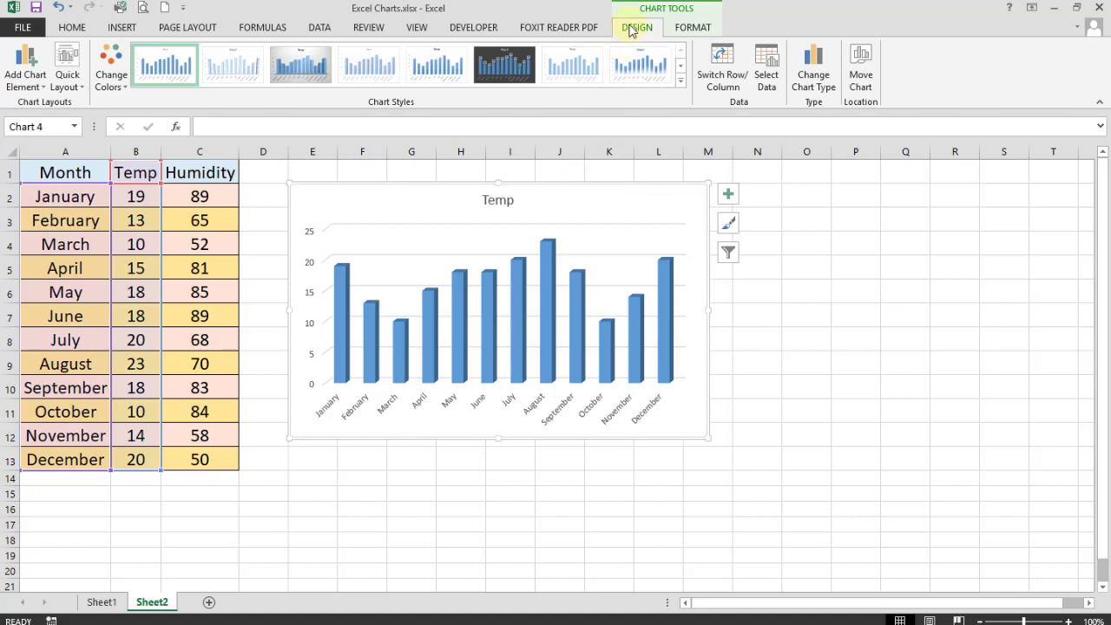
left_click(42, 90)
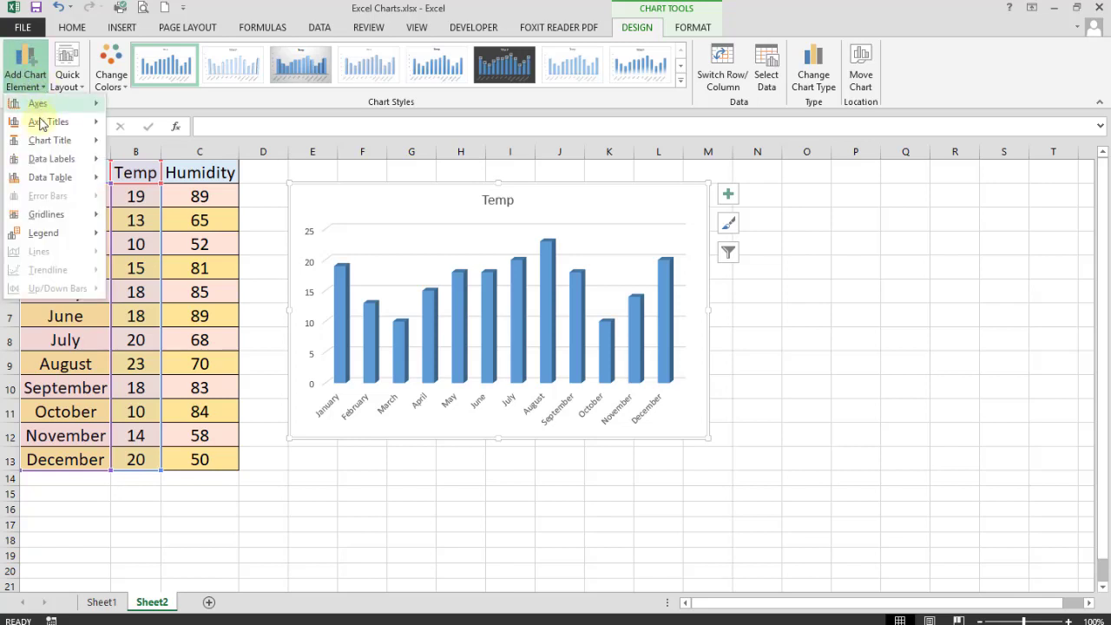
mouse_move(52, 128)
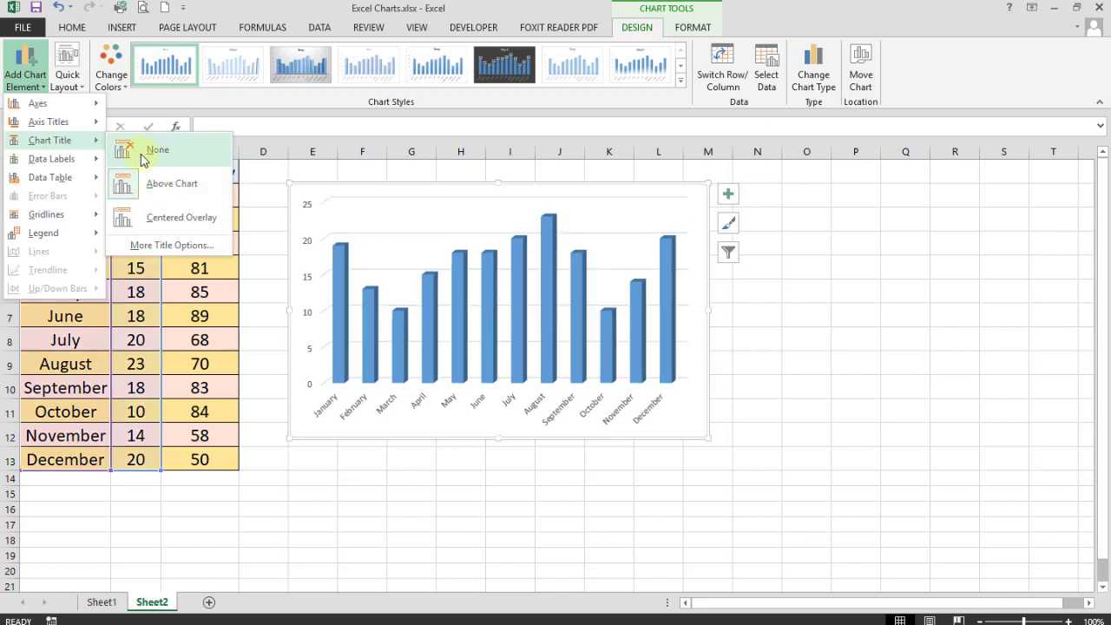
left_click(165, 183)
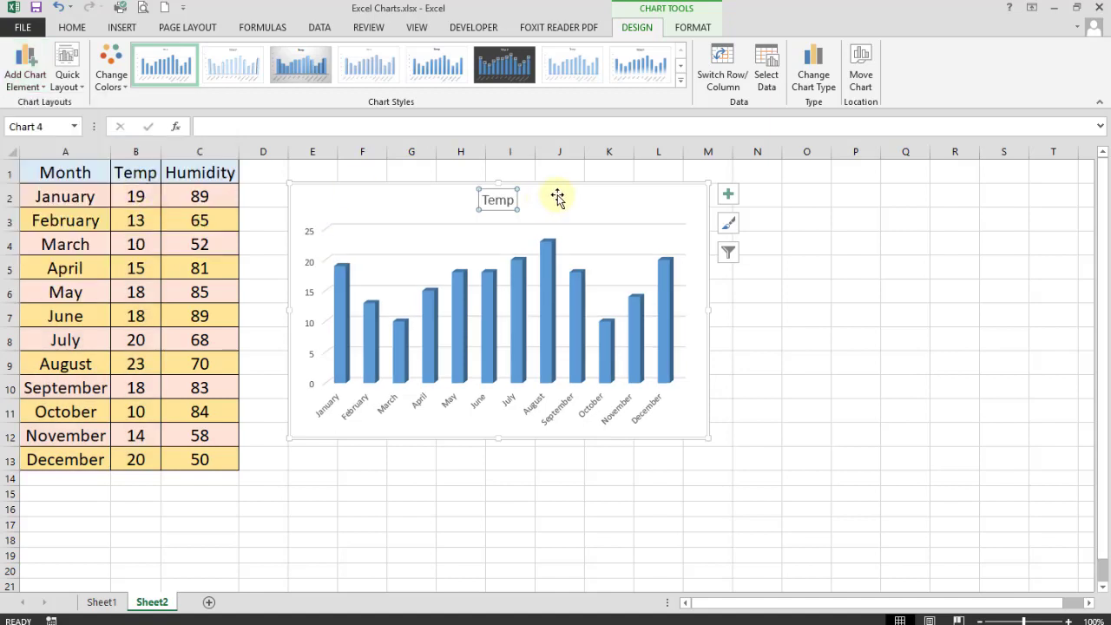
Change the chart title text to "Month / Temp"
double_click(500, 200)
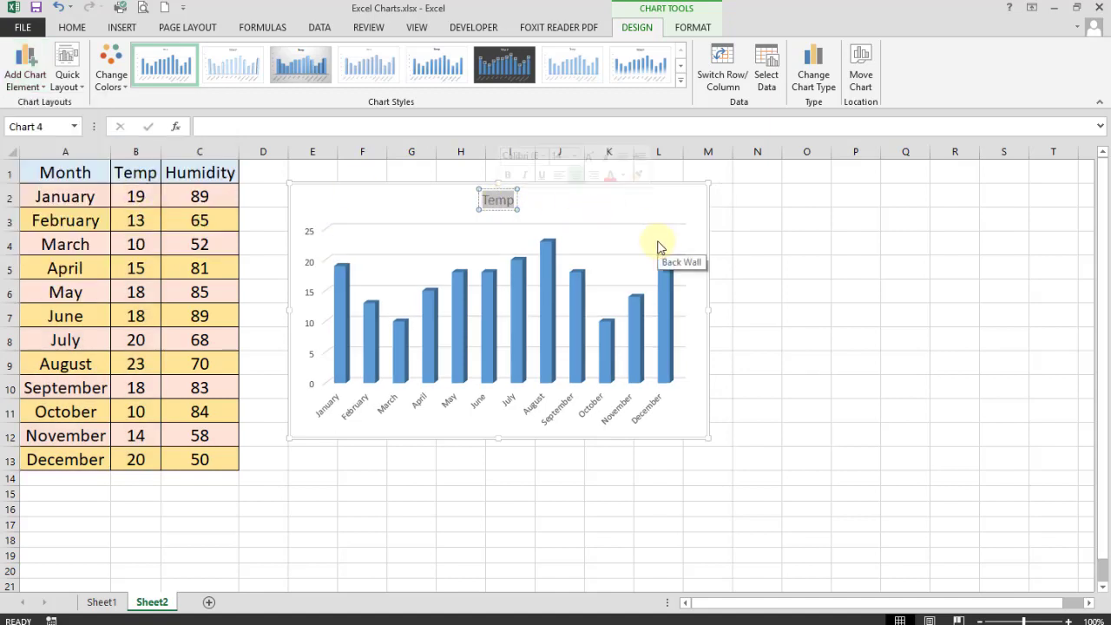
type("MO")
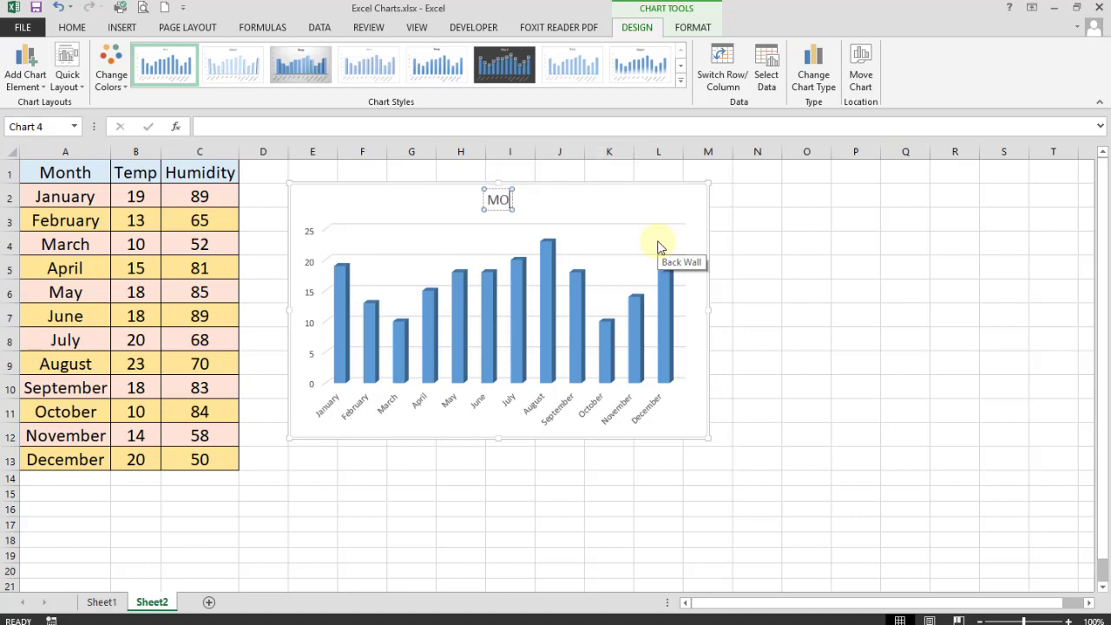
key("BackSpace")
type("onth")
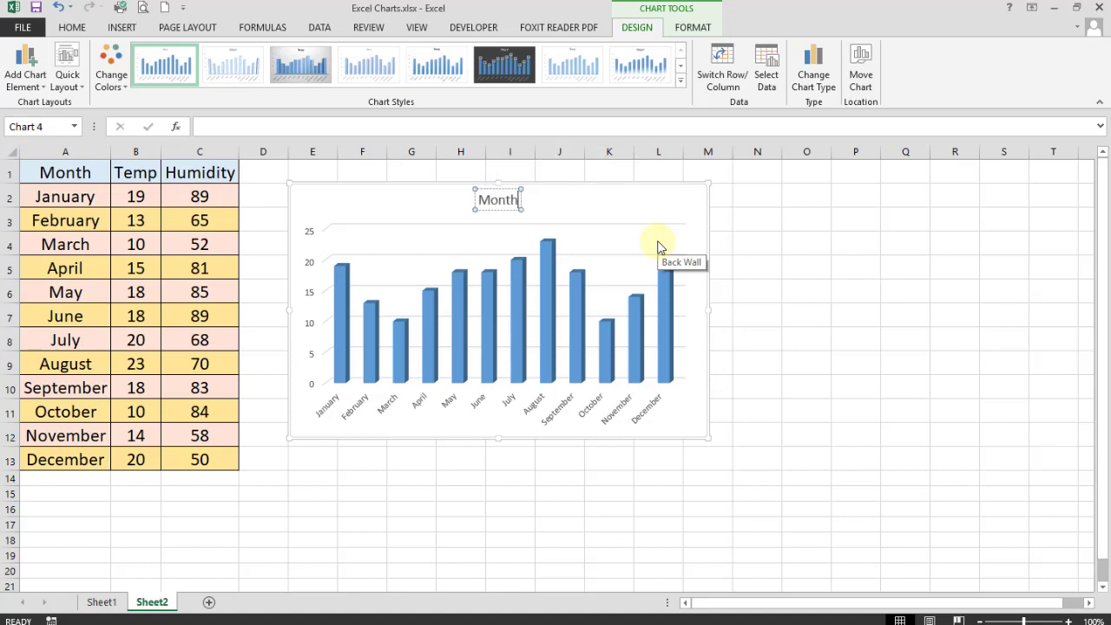
type(" /")
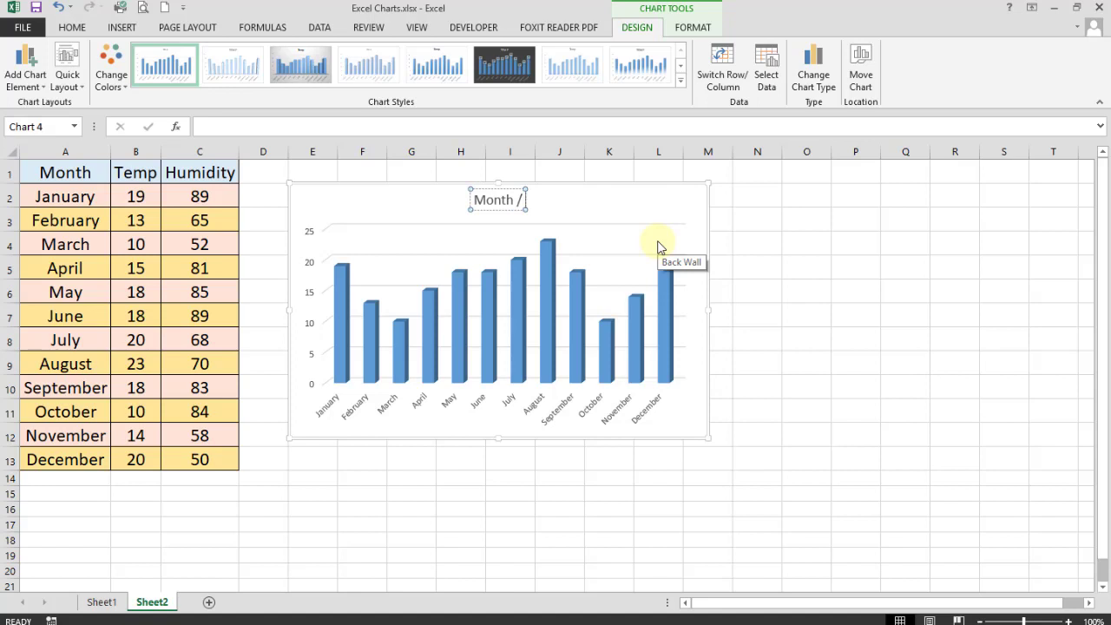
type(" Temp")
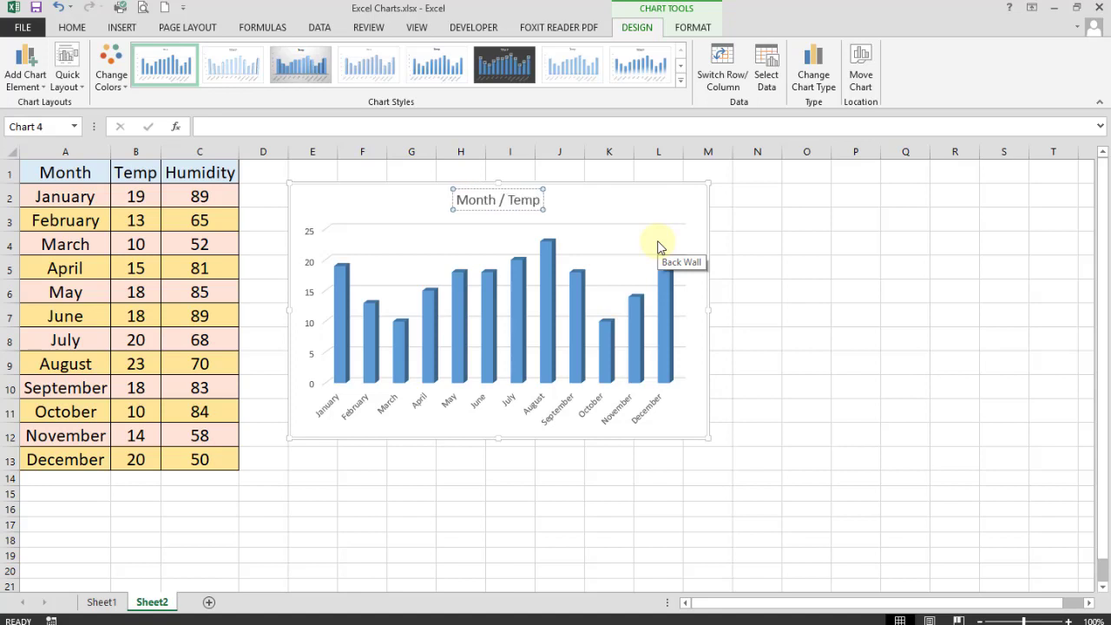
Add a primary horizontal axis title to the Month / Temp chart and change its text to "Months"
left_click(591, 204)
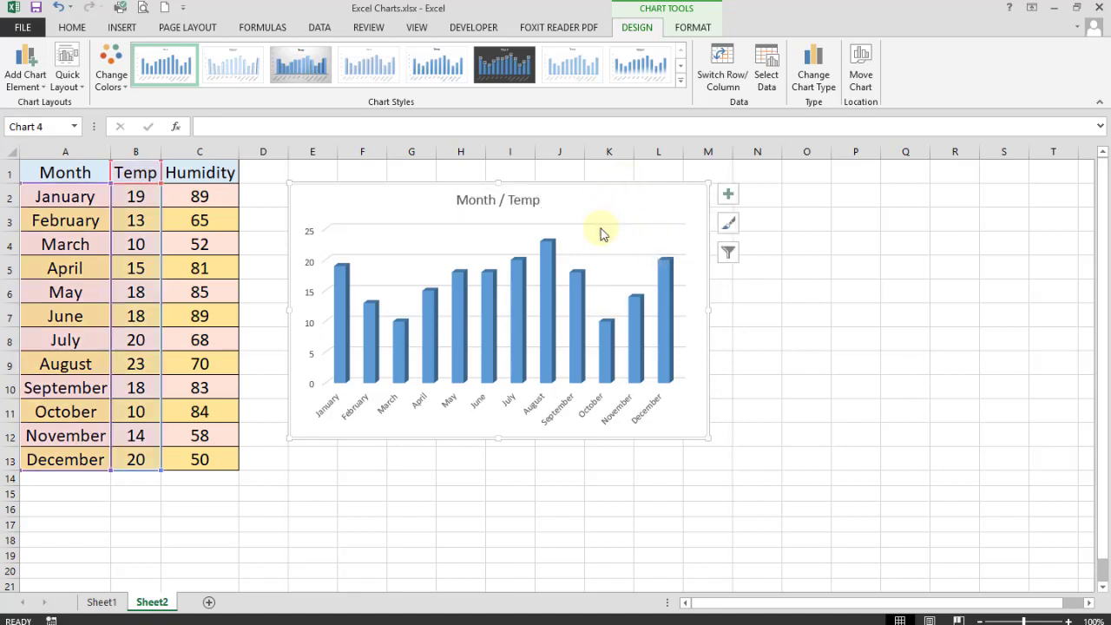
left_click(40, 90)
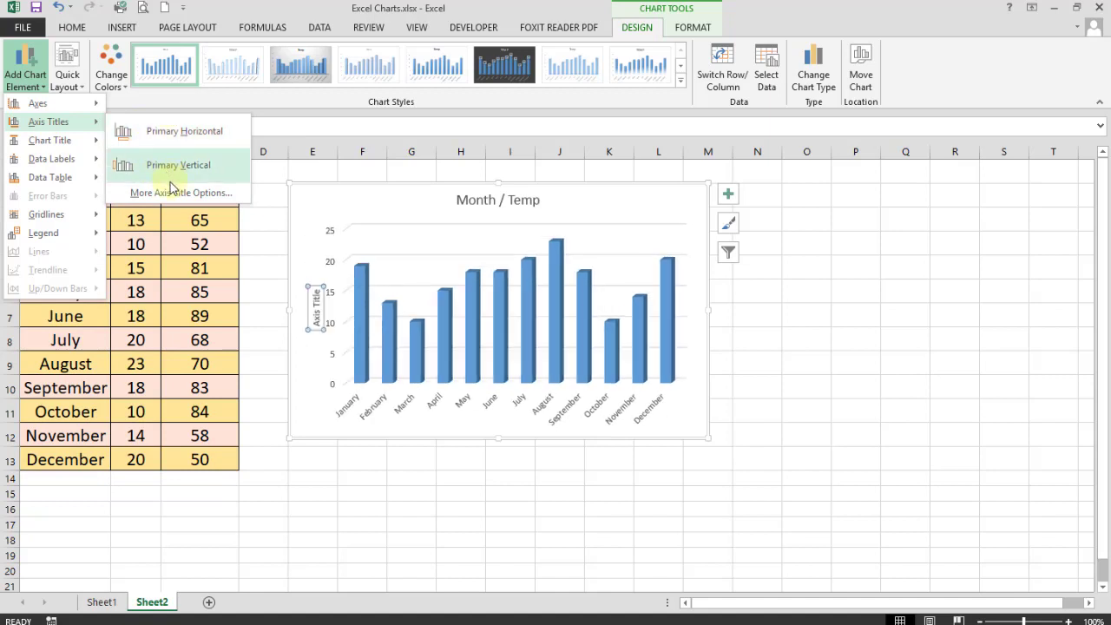
left_click(179, 139)
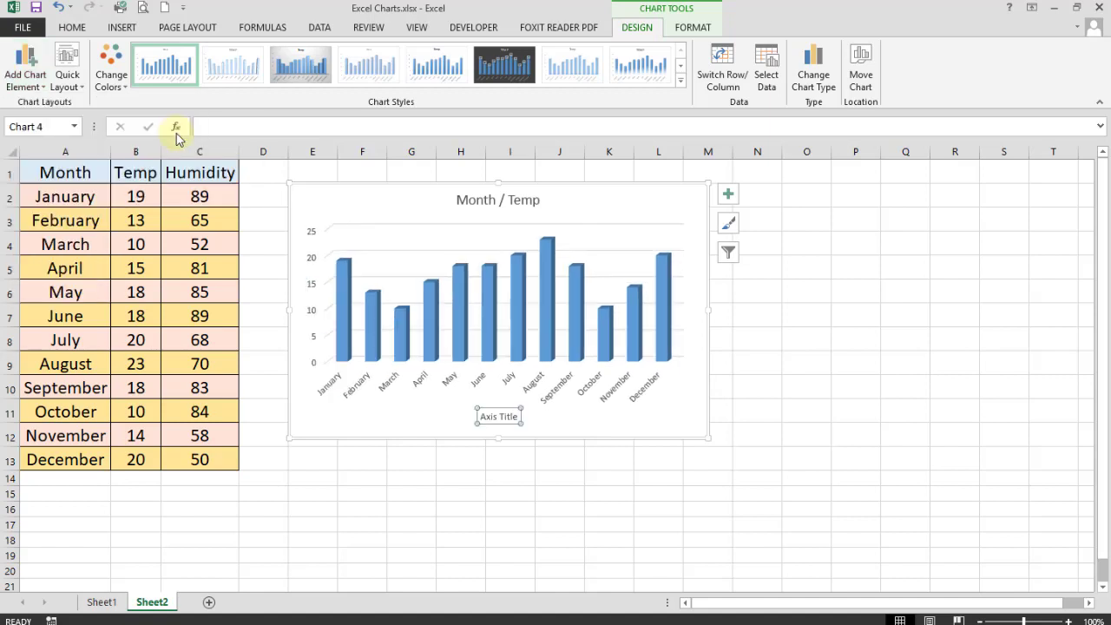
triple_click(496, 415)
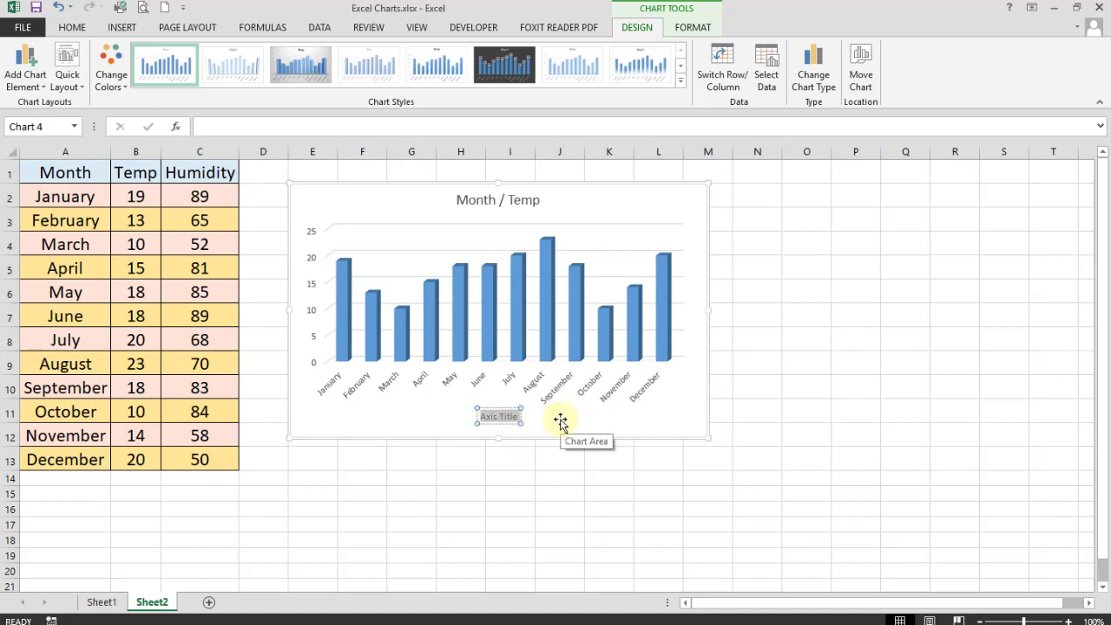
type("Mo")
type("n")
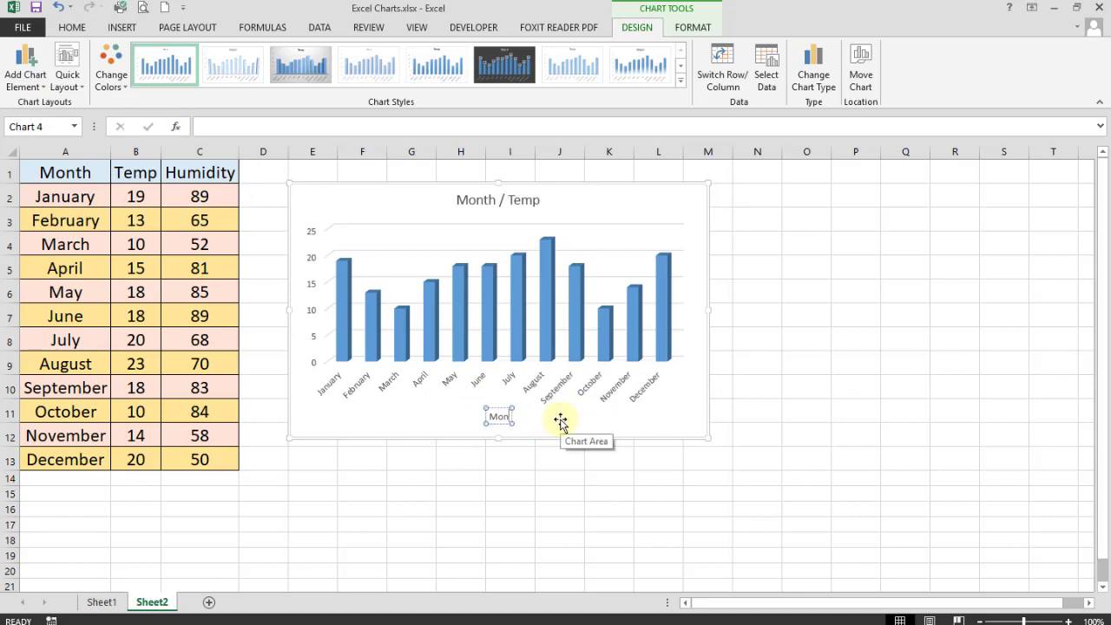
type("ths")
left_click(411, 493)
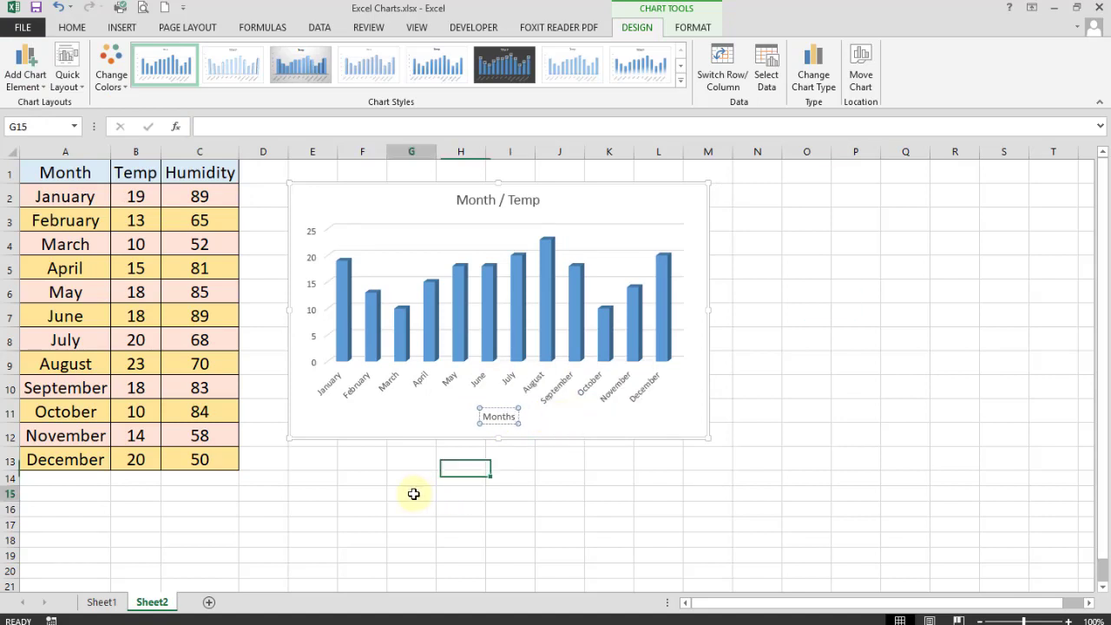
Add a primary vertical axis title to the chart and change its text to "temperature"
left_click(319, 198)
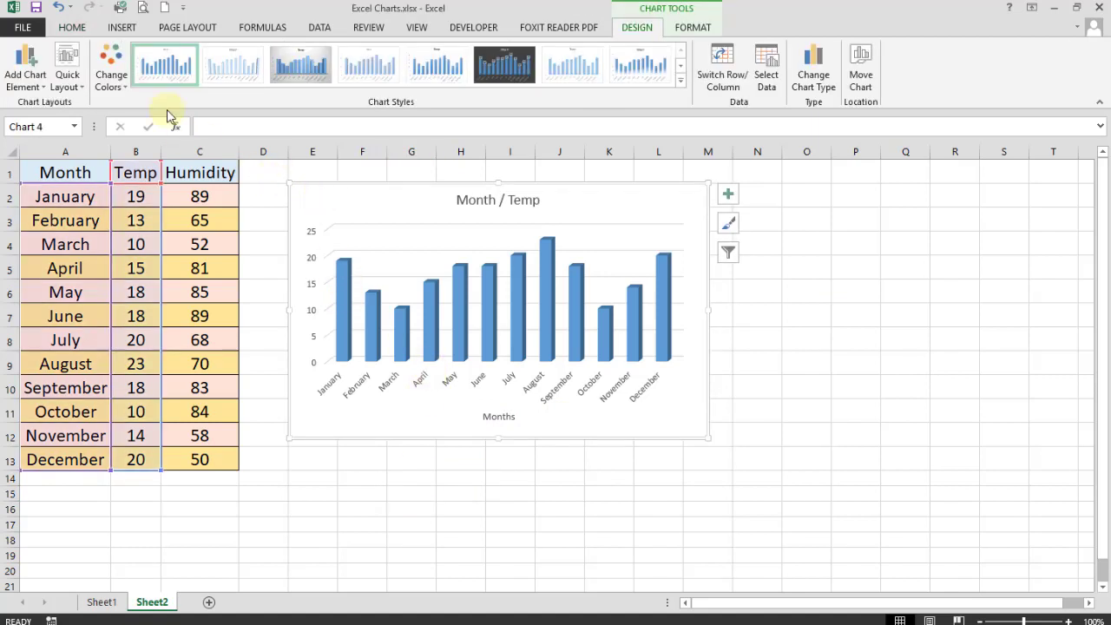
left_click(29, 79)
mouse_move(49, 142)
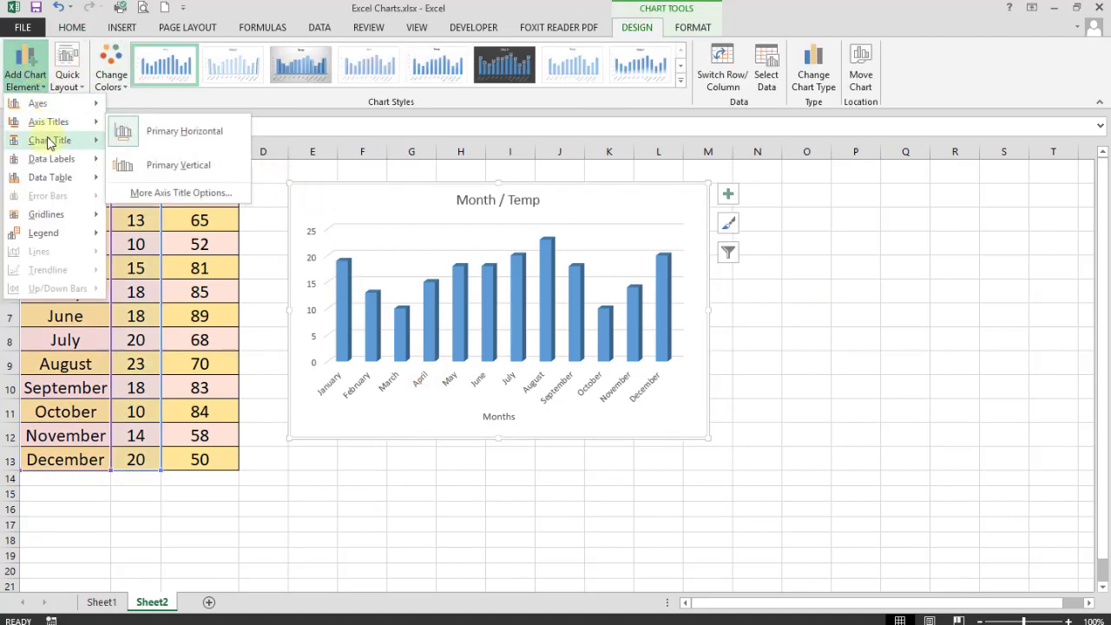
mouse_move(91, 125)
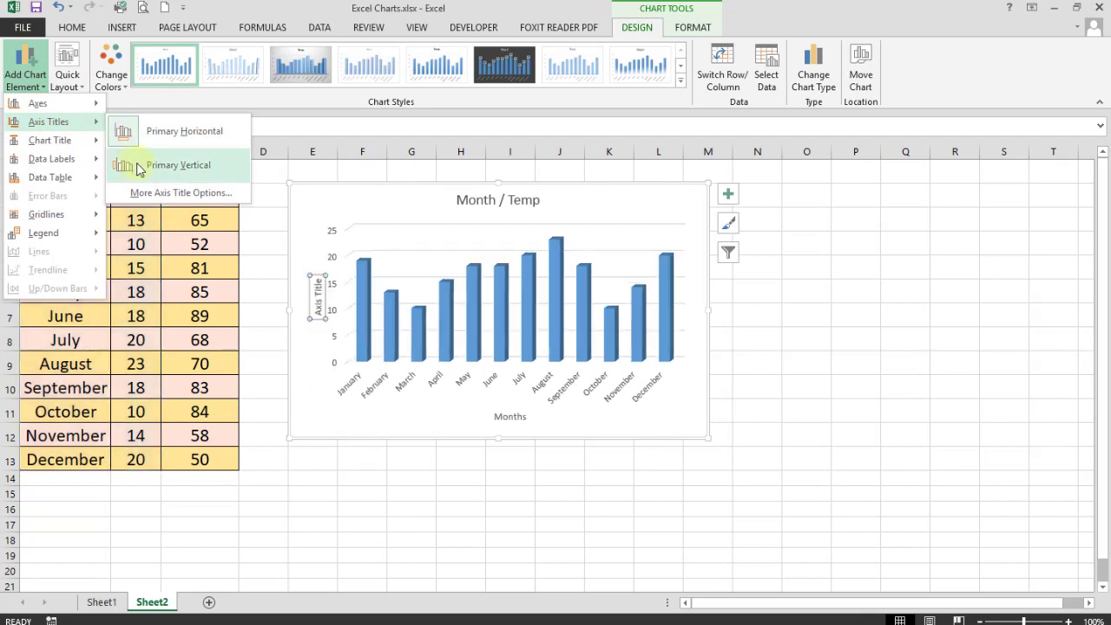
left_click(140, 170)
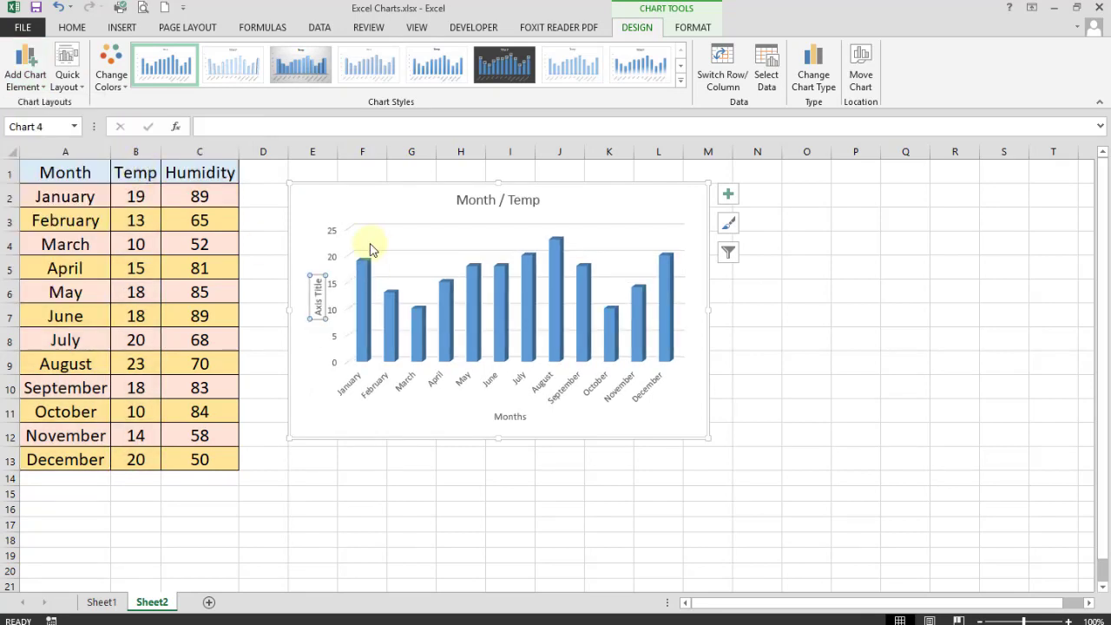
double_click(315, 304)
key("BackSpace")
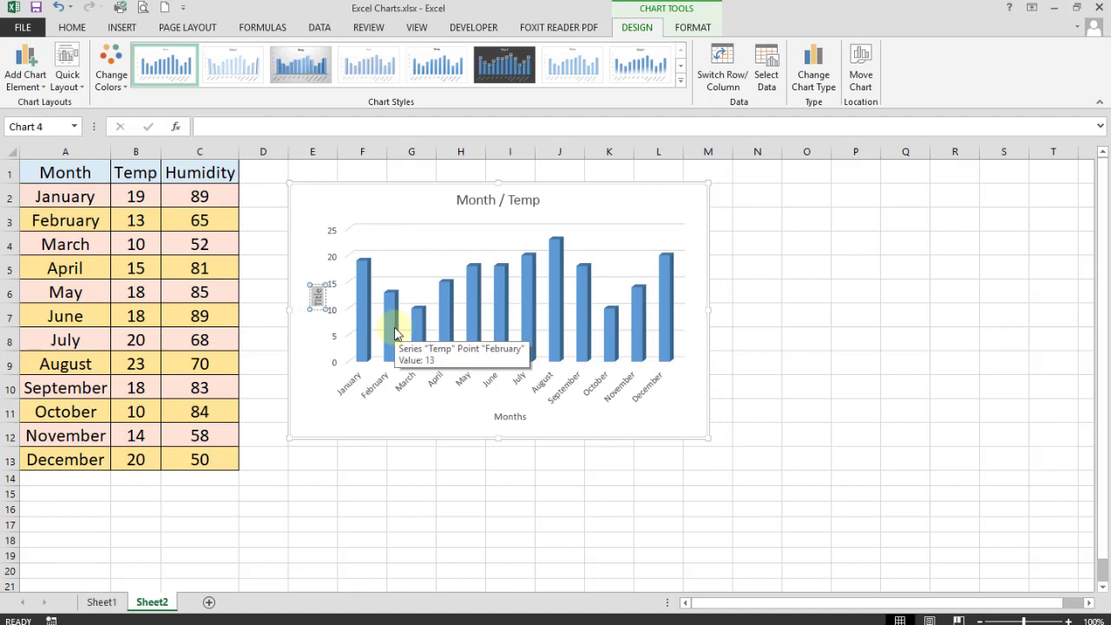
type("temperature")
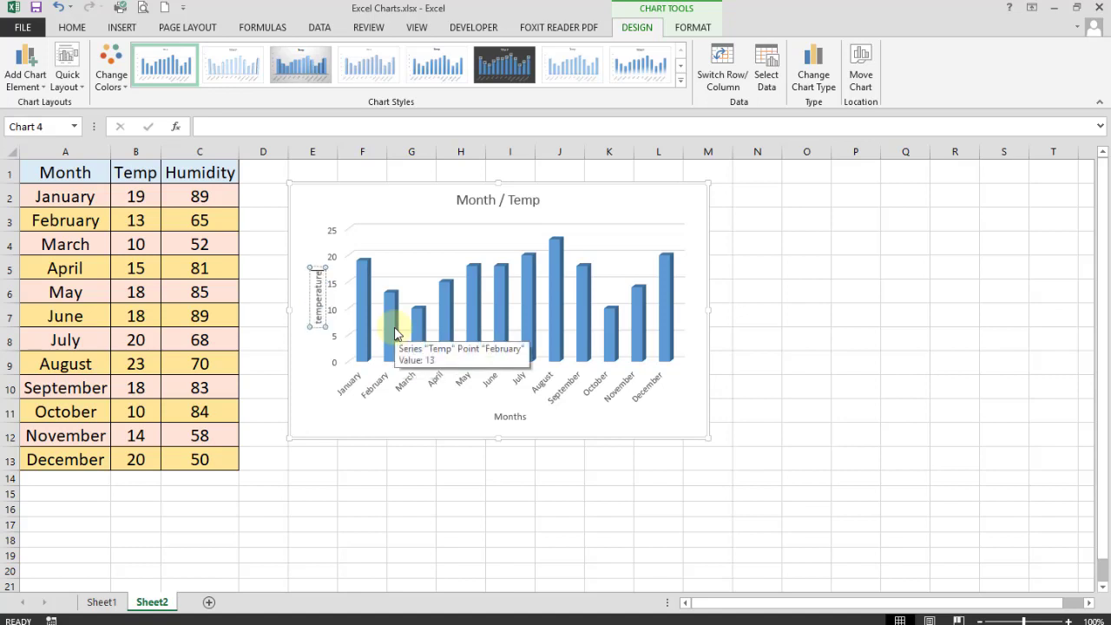
left_click(322, 206)
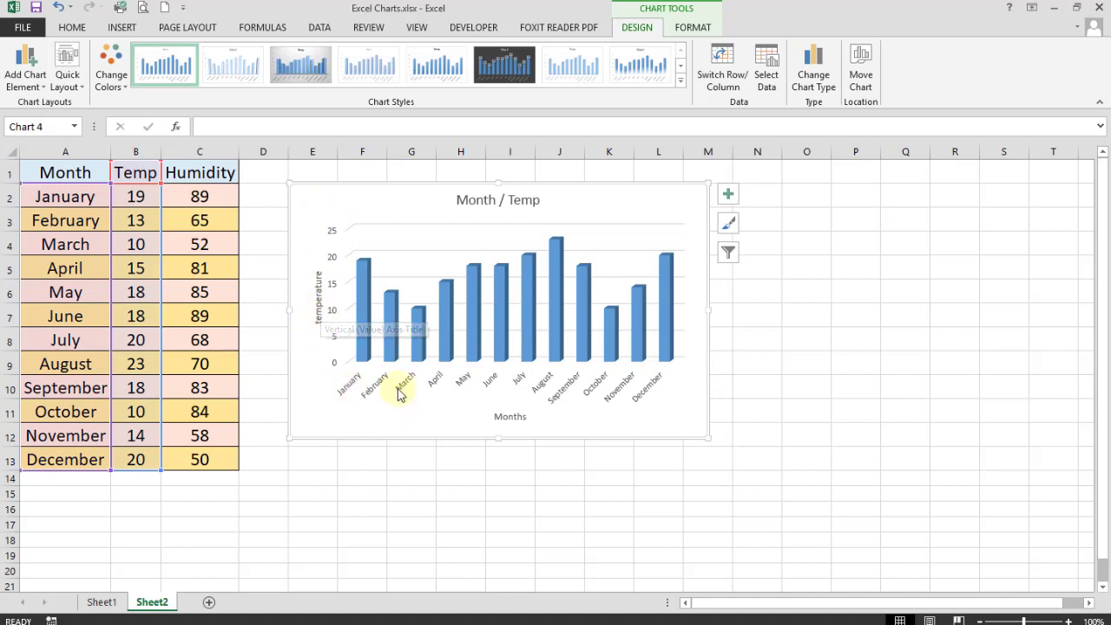
Move the "temperature" axis title slightly away from the axis numbers and increase its font size by a few increments
left_click(322, 300)
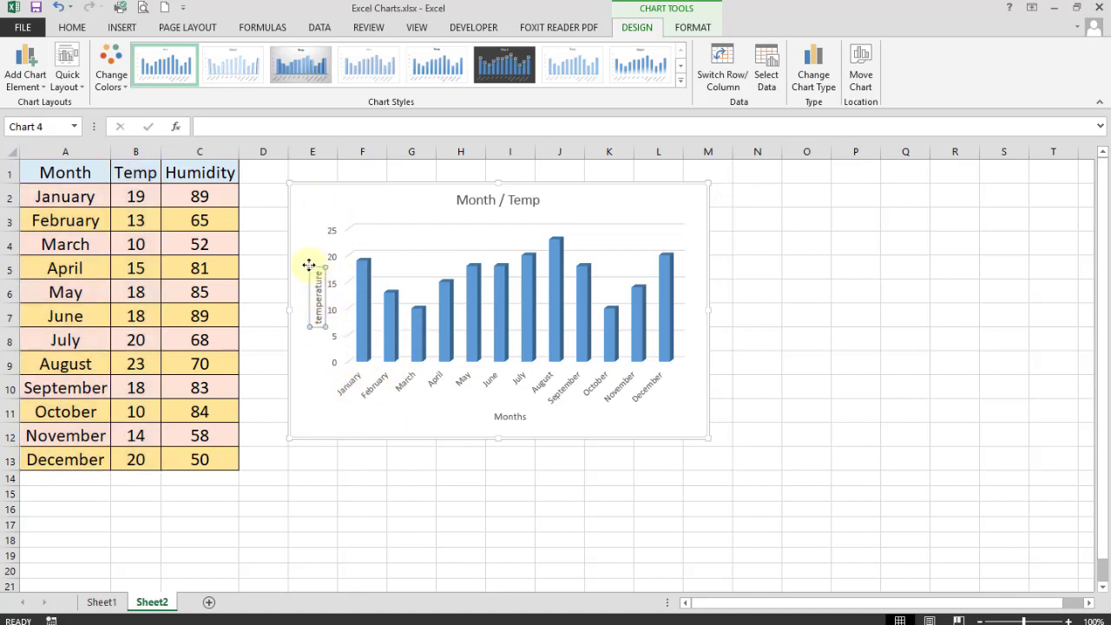
left_click_drag(306, 262, 305, 263)
double_click(309, 292)
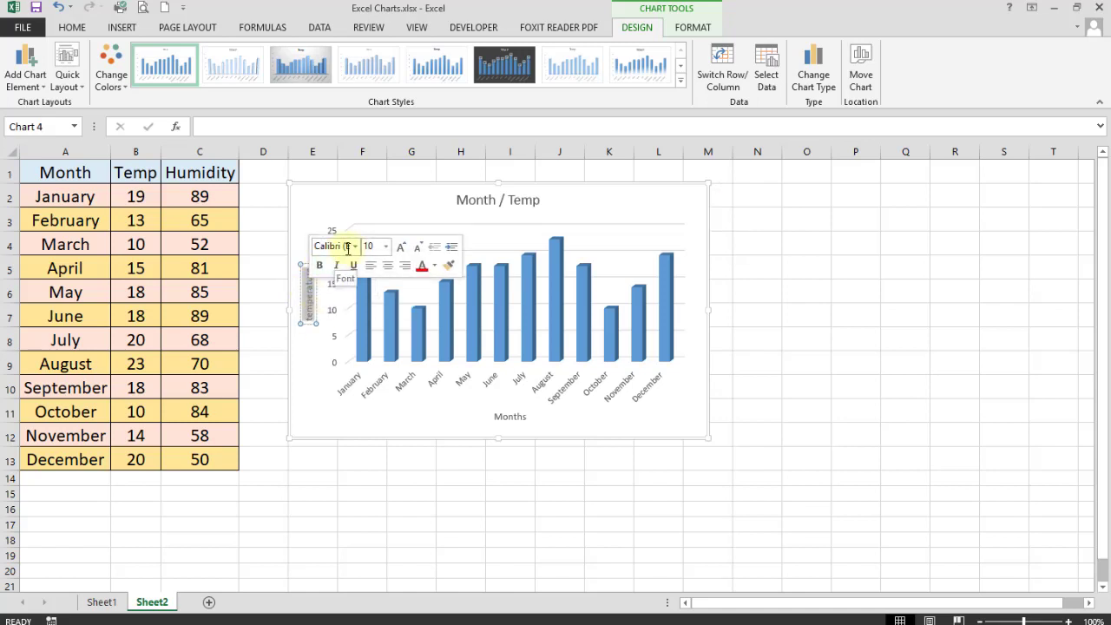
left_click(386, 246)
left_click(399, 249)
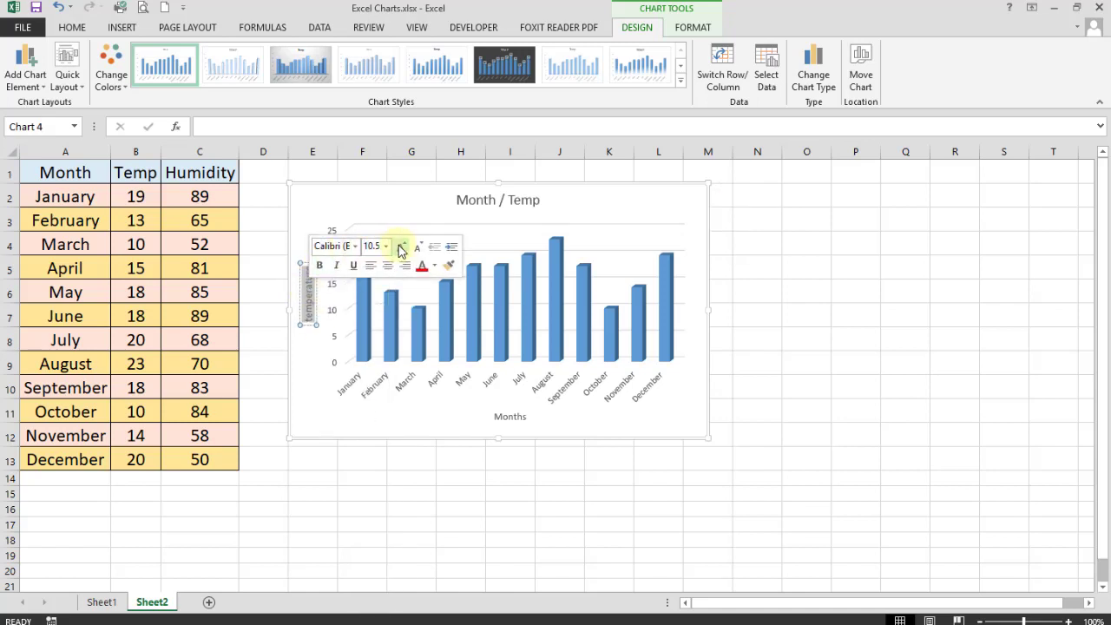
left_click(399, 249)
left_click(399, 249)
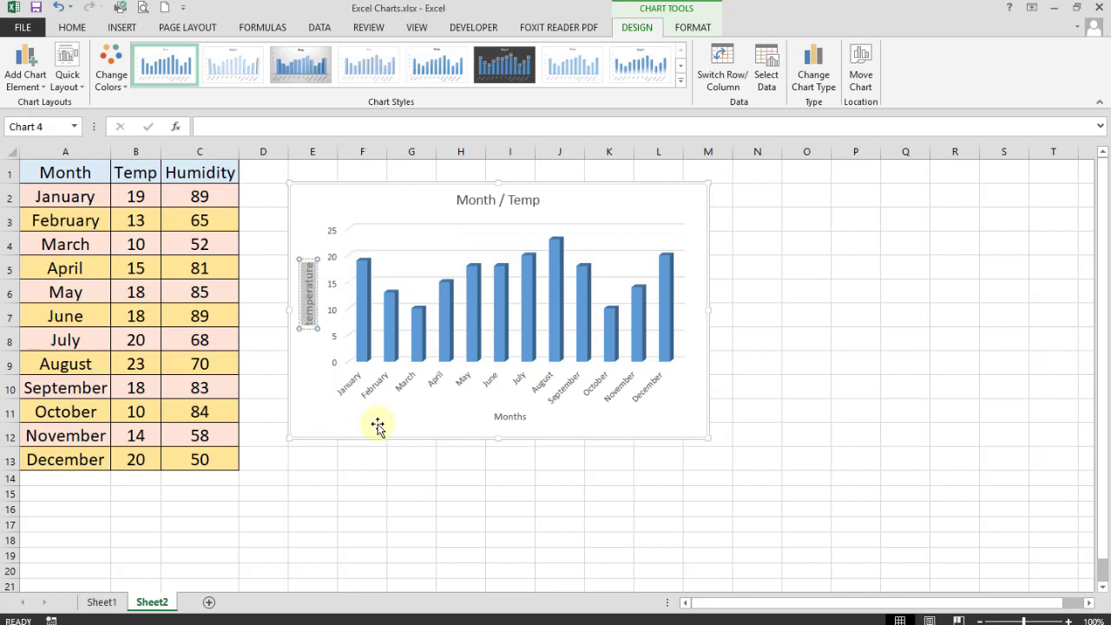
left_click(327, 417)
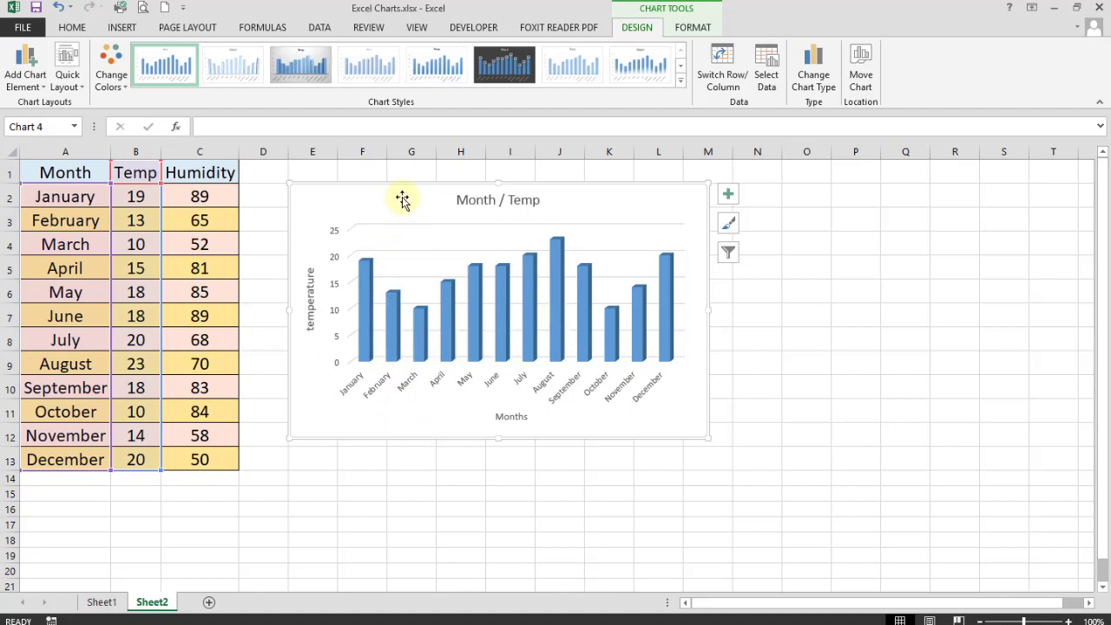
Add data labels showing the value above each column of the Temp series
left_click(42, 83)
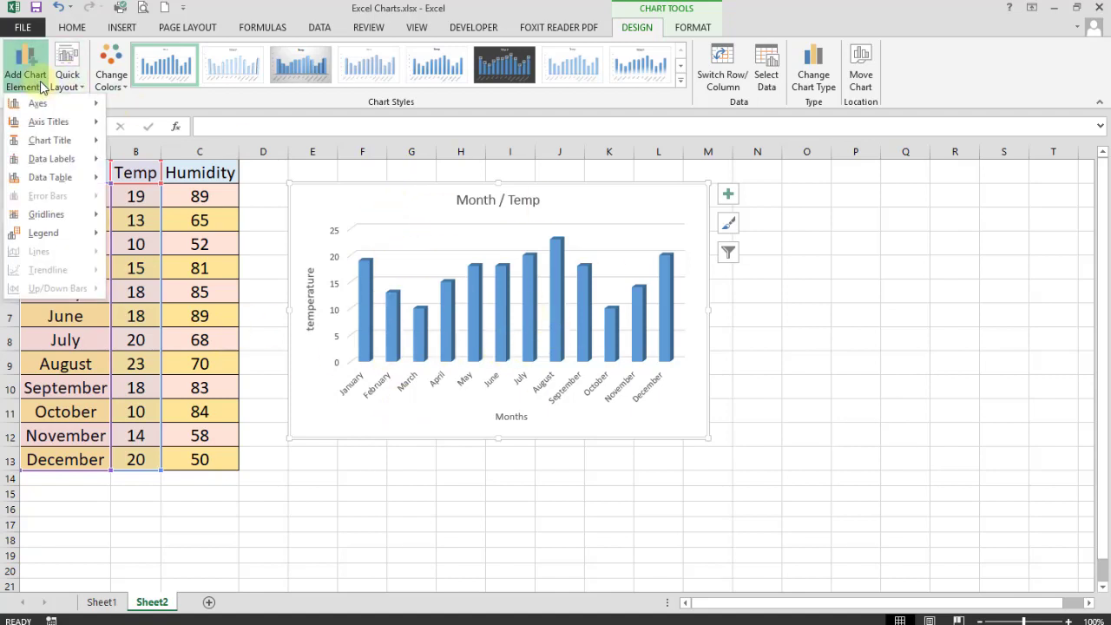
mouse_move(53, 180)
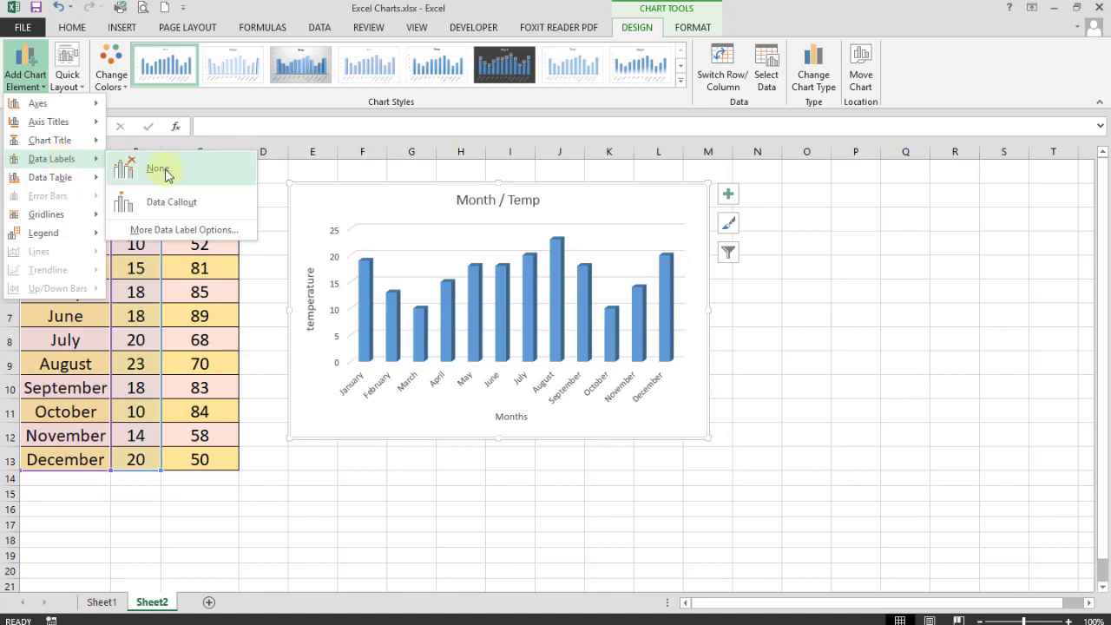
left_click(179, 230)
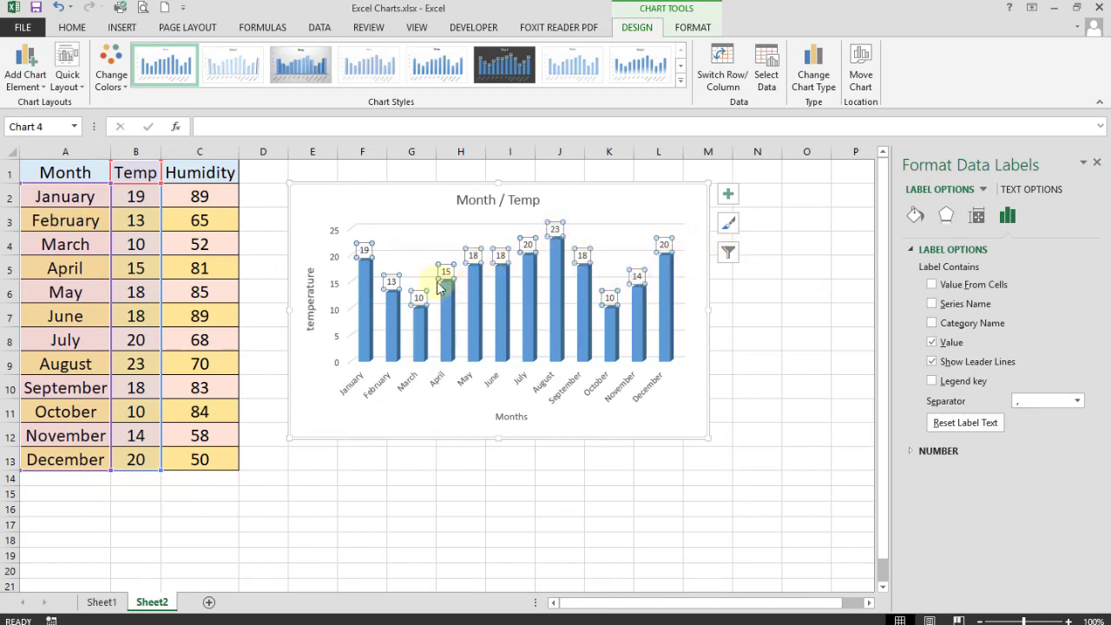
mouse_move(477, 294)
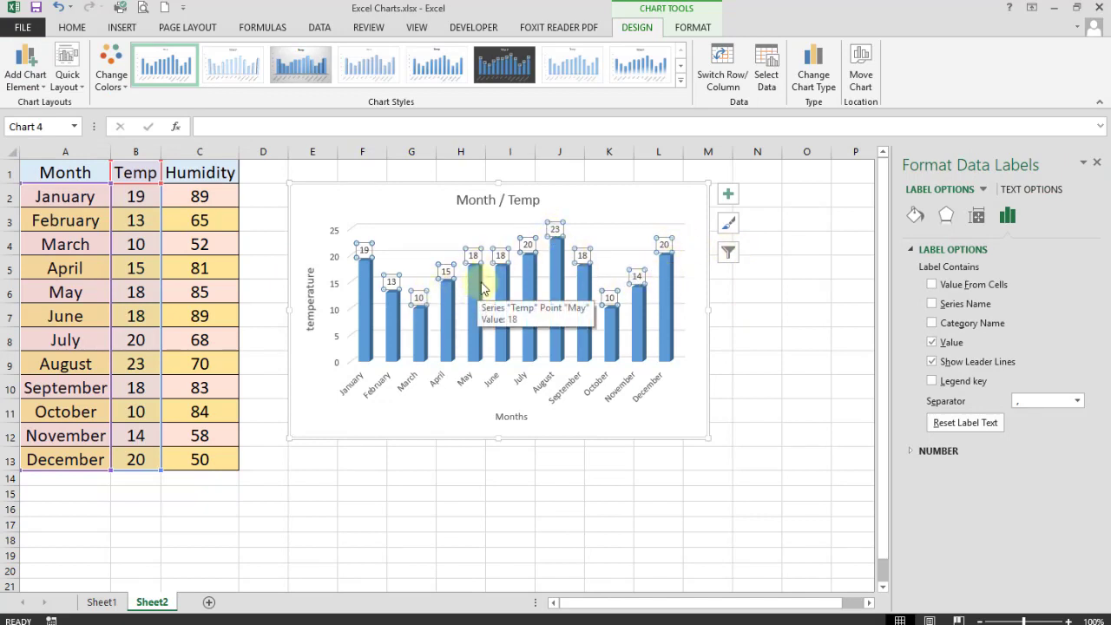
left_click(314, 396)
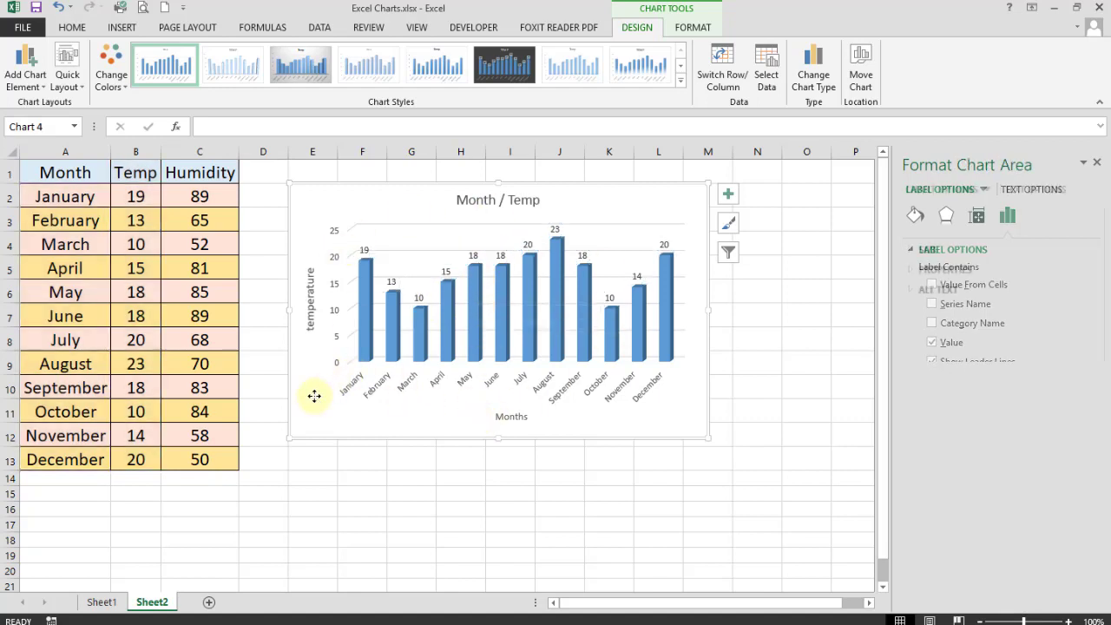
Add a legend on the right side of the chart
left_click(47, 87)
mouse_move(58, 240)
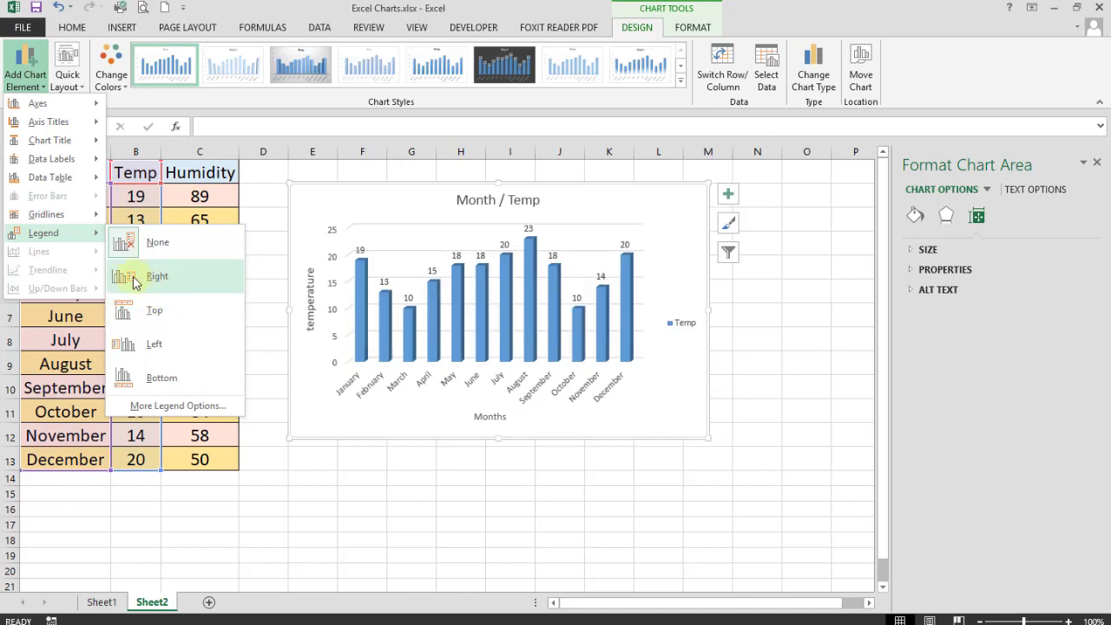
left_click(133, 276)
left_click(685, 323)
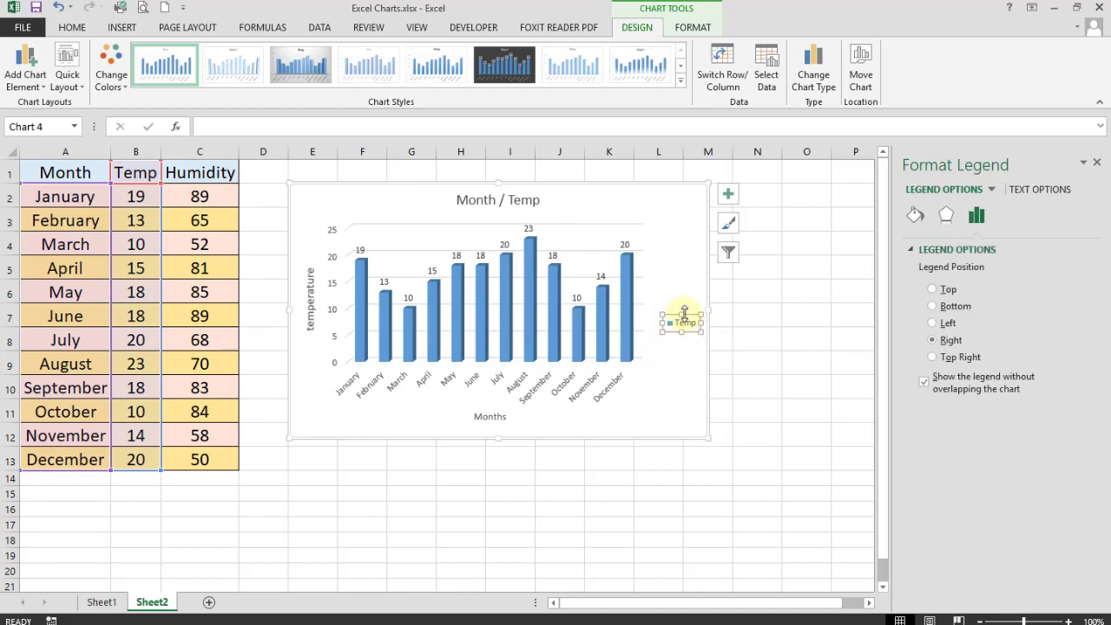
left_click(372, 203)
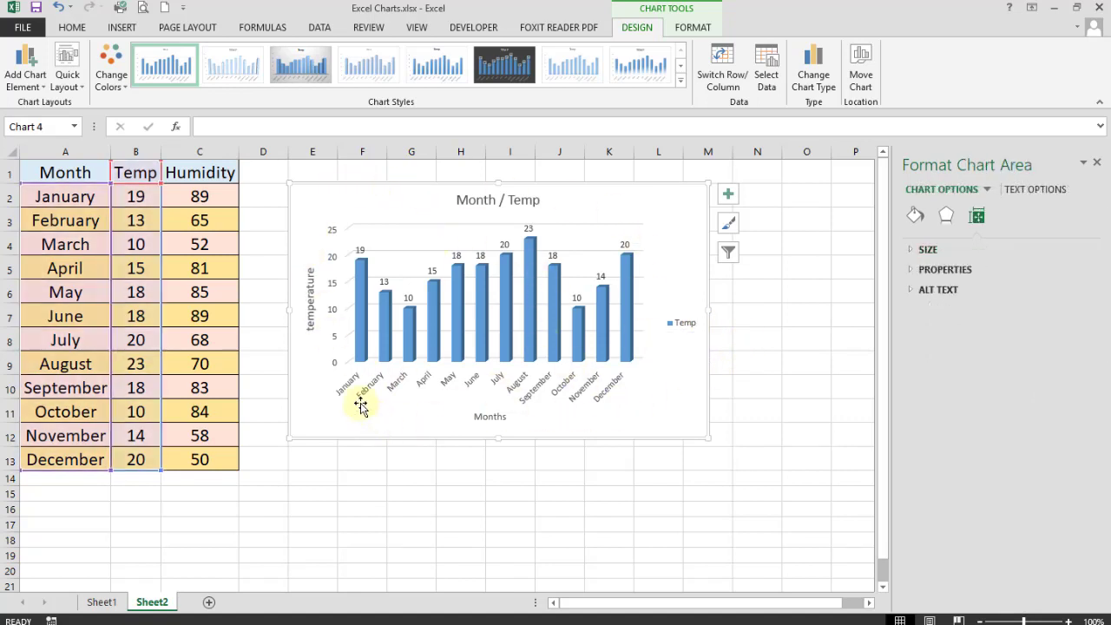
Rename the Temp series to "Temperature" in the chart's data source so the legend uses that name
left_click(684, 325)
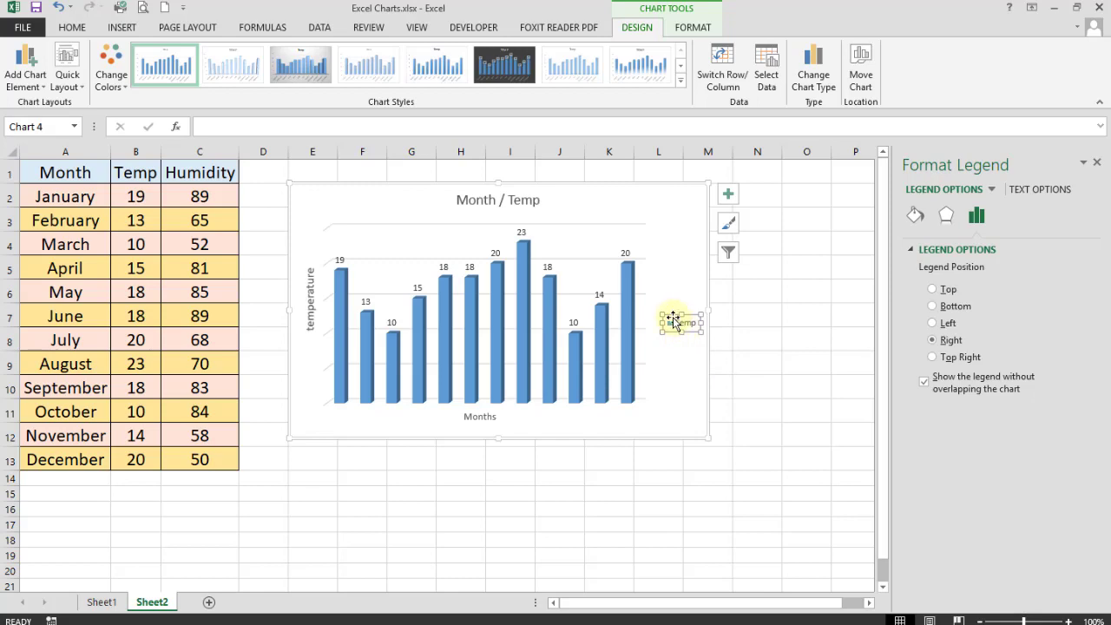
left_click(768, 78)
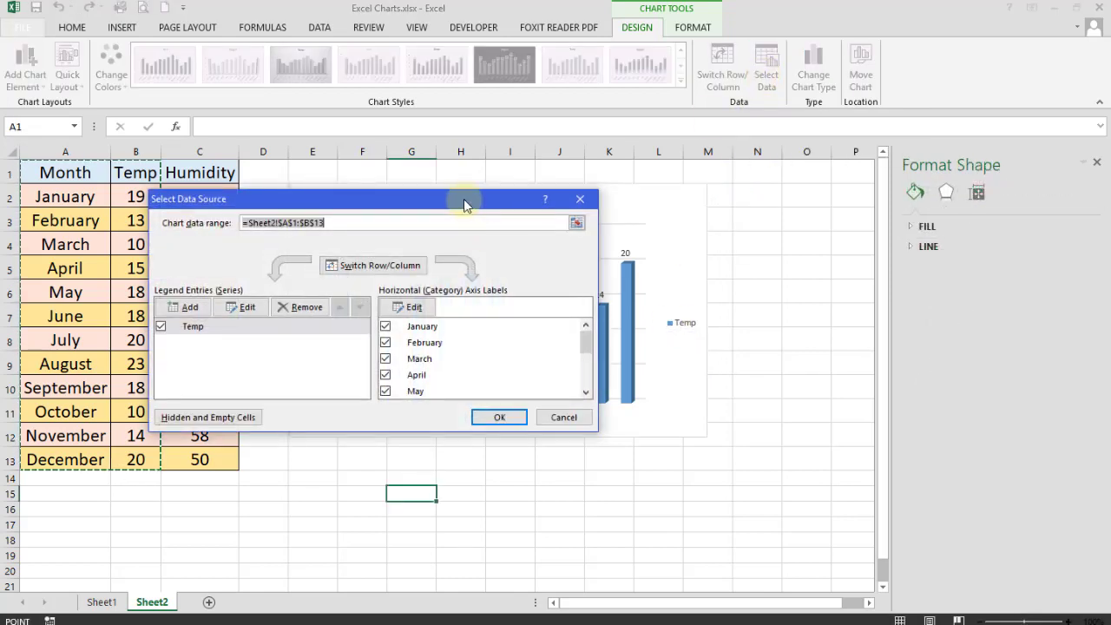
left_click_drag(464, 205, 409, 165)
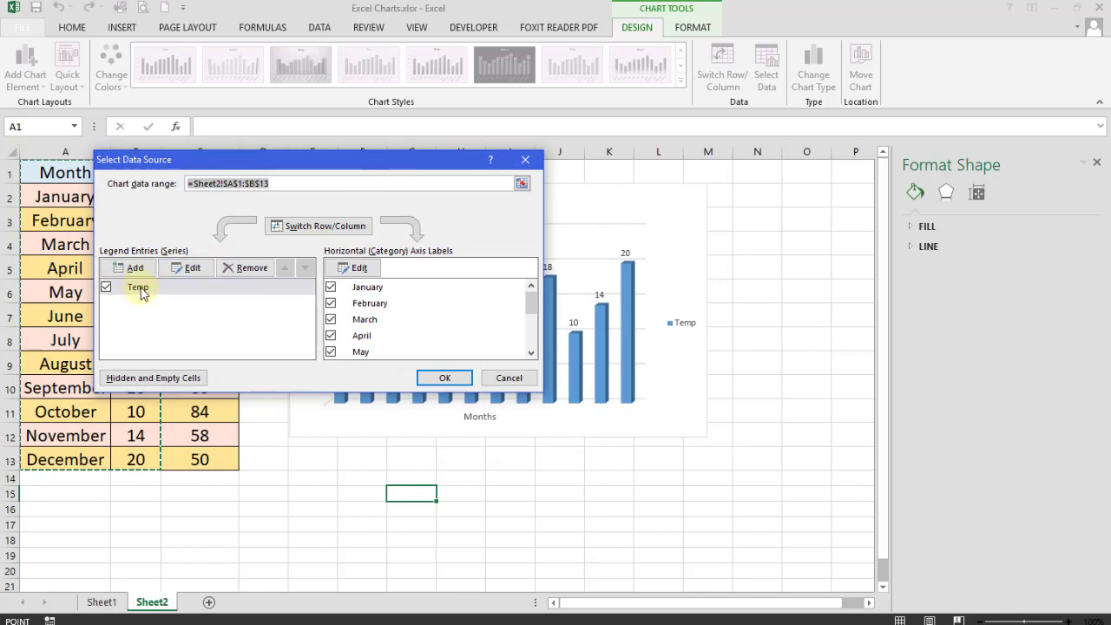
left_click(188, 269)
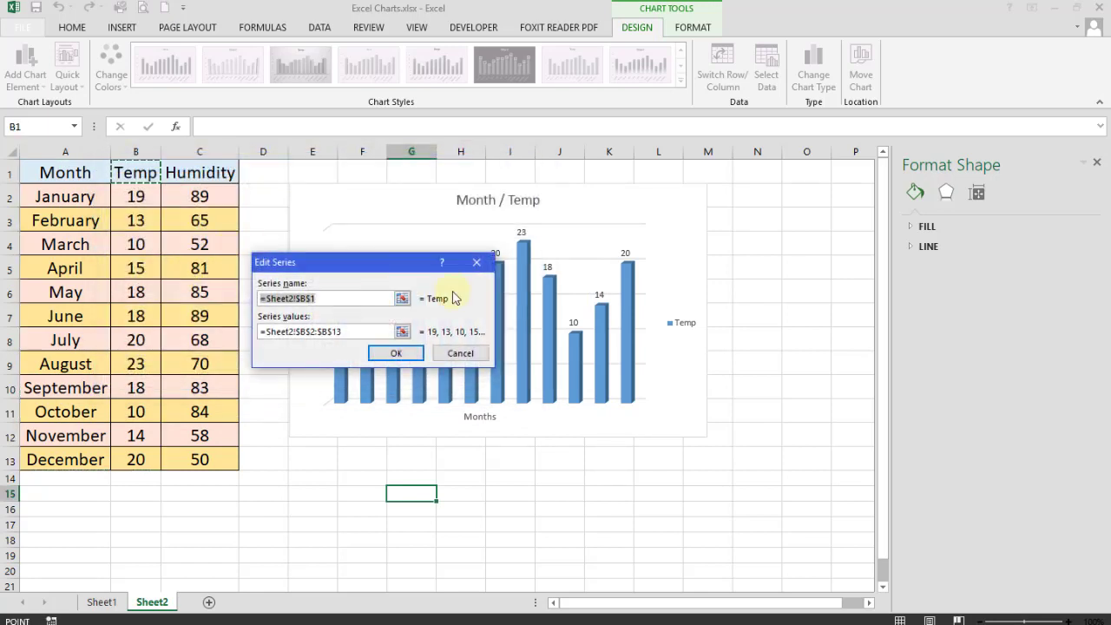
type("Temperature")
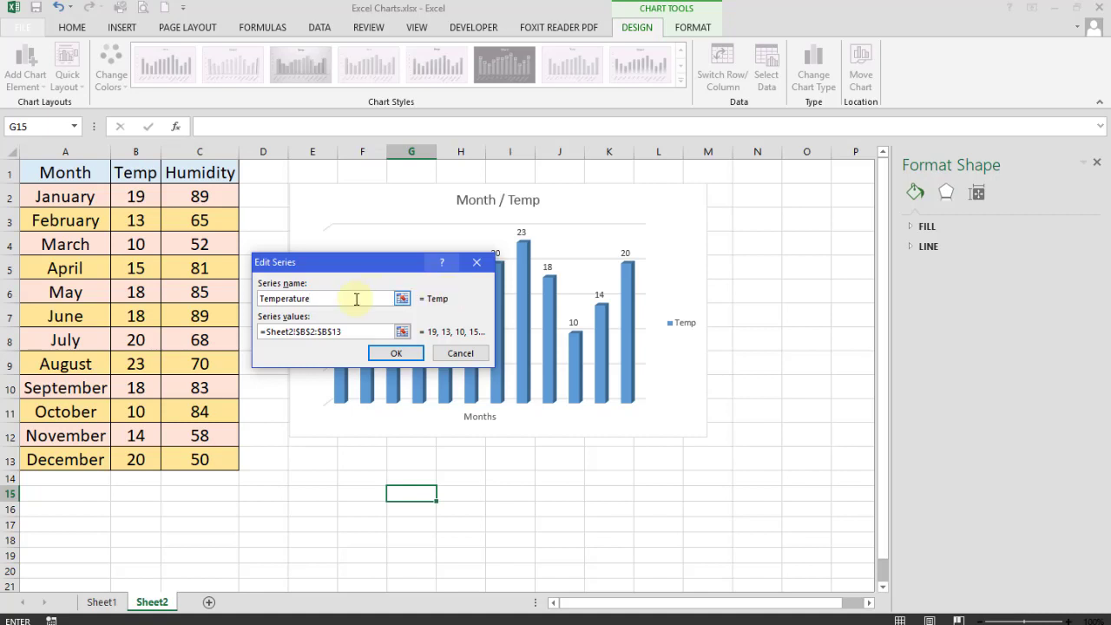
left_click(395, 353)
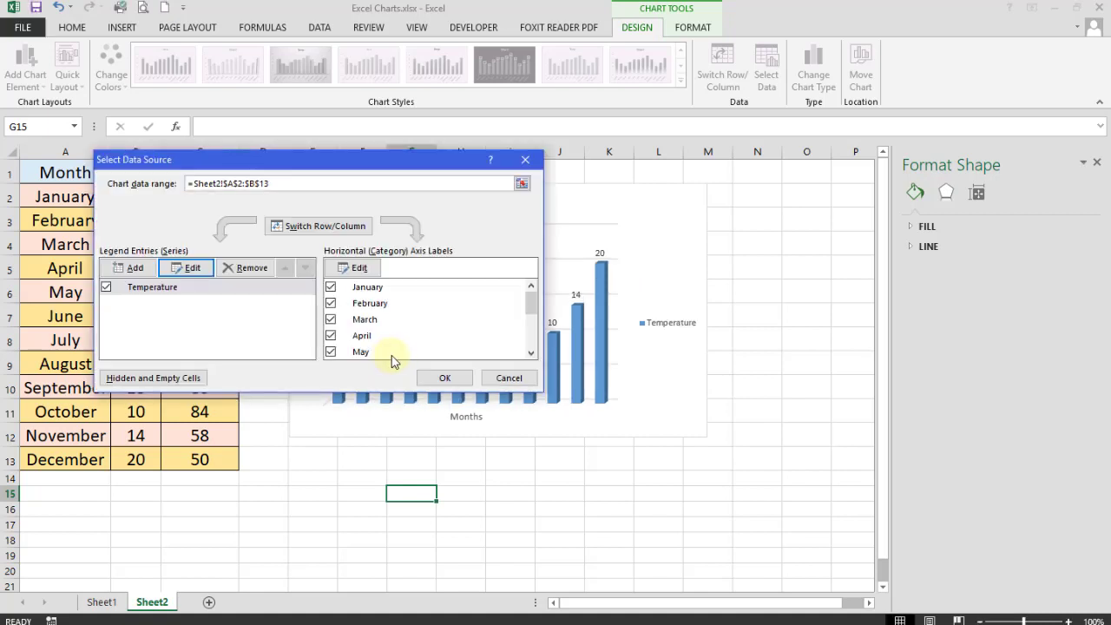
left_click(438, 378)
Remove the horizontal gridlines from the chart
left_click(661, 326)
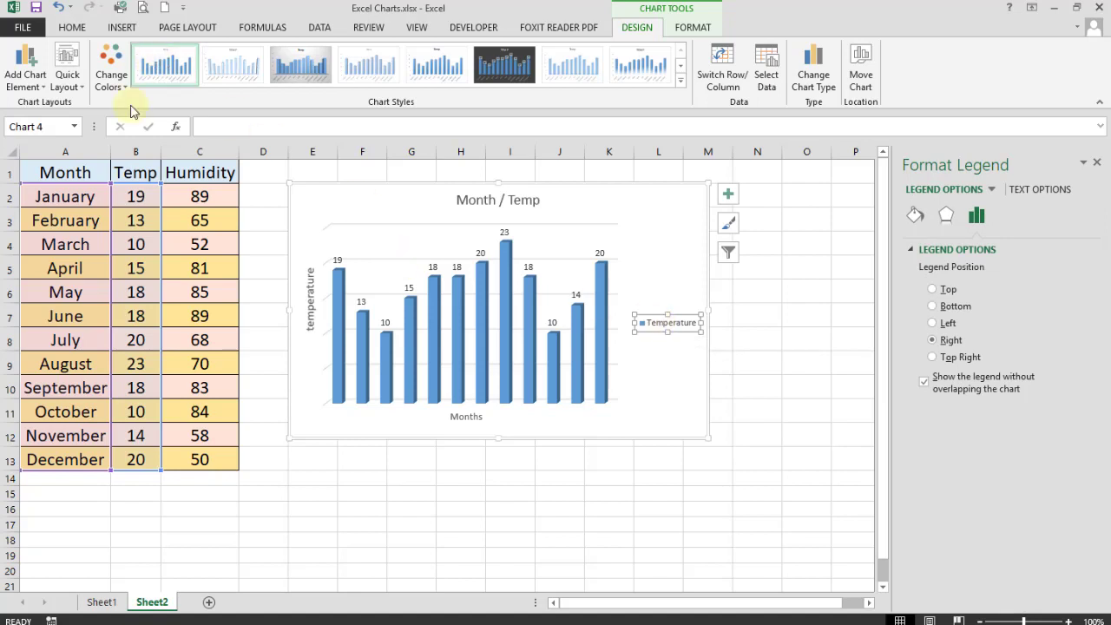
left_click(34, 82)
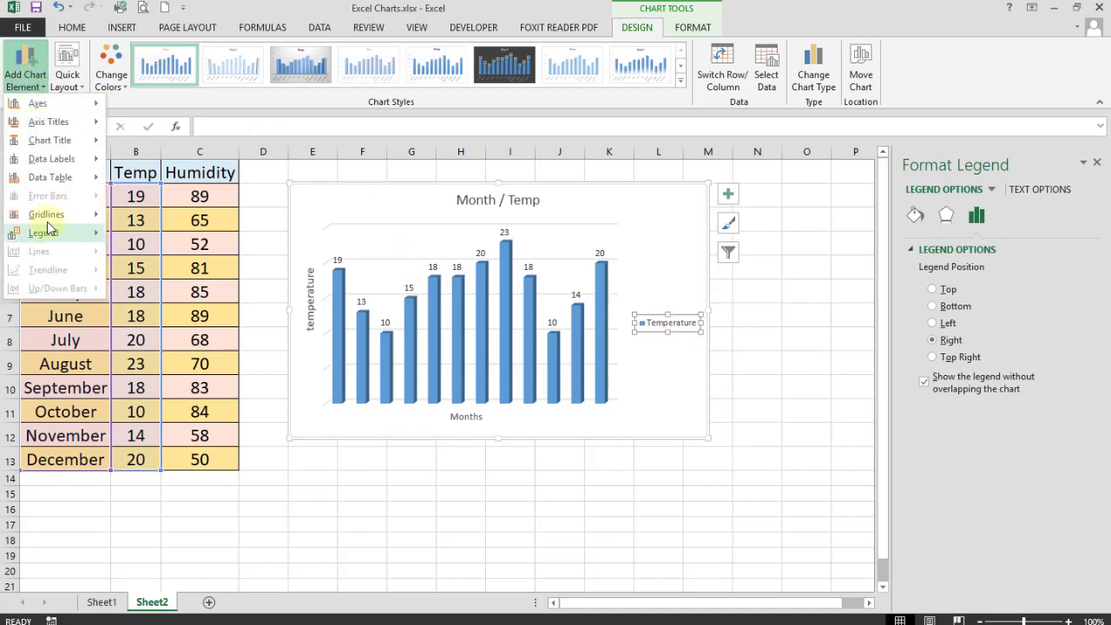
mouse_move(45, 215)
left_click(151, 228)
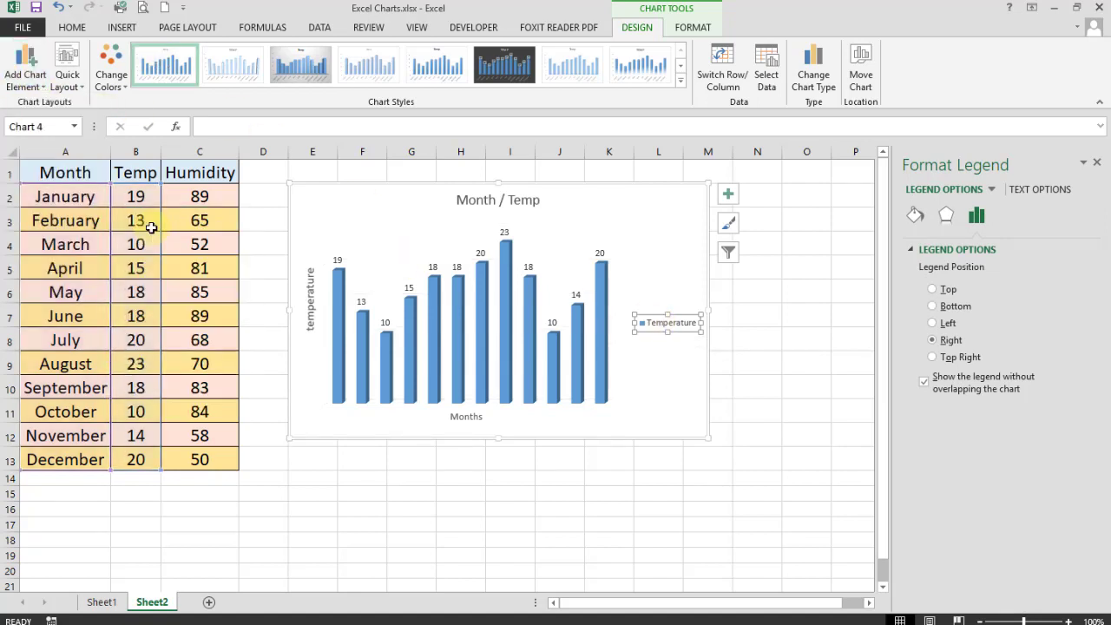
Add primary major vertical gridlines and primary minor horizontal gridlines to the temperature chart
left_click(32, 87)
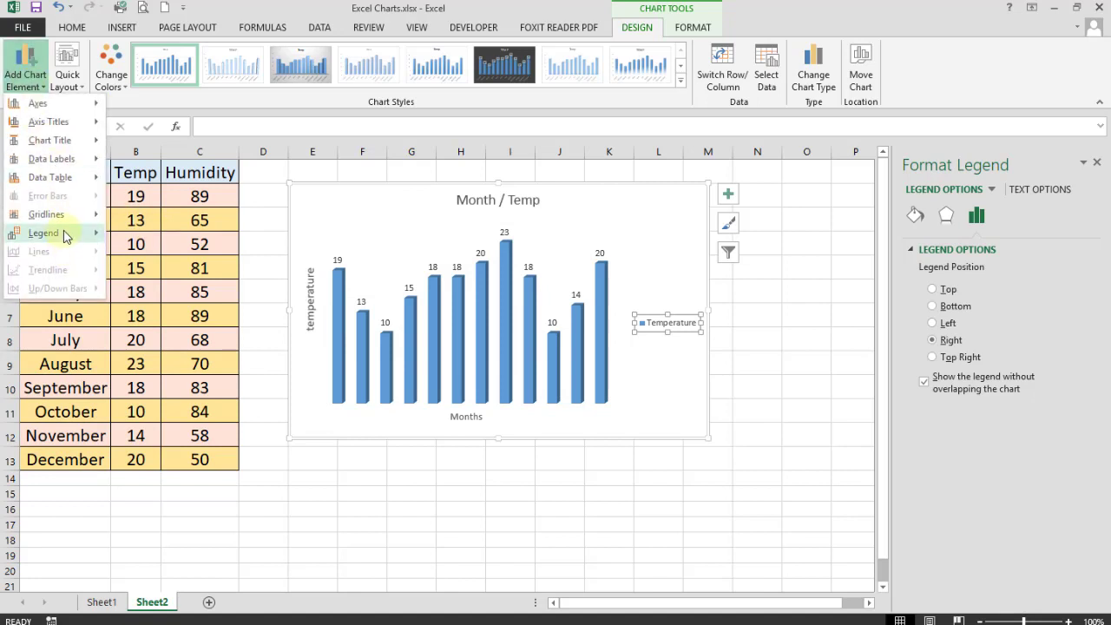
mouse_move(66, 216)
left_click(151, 259)
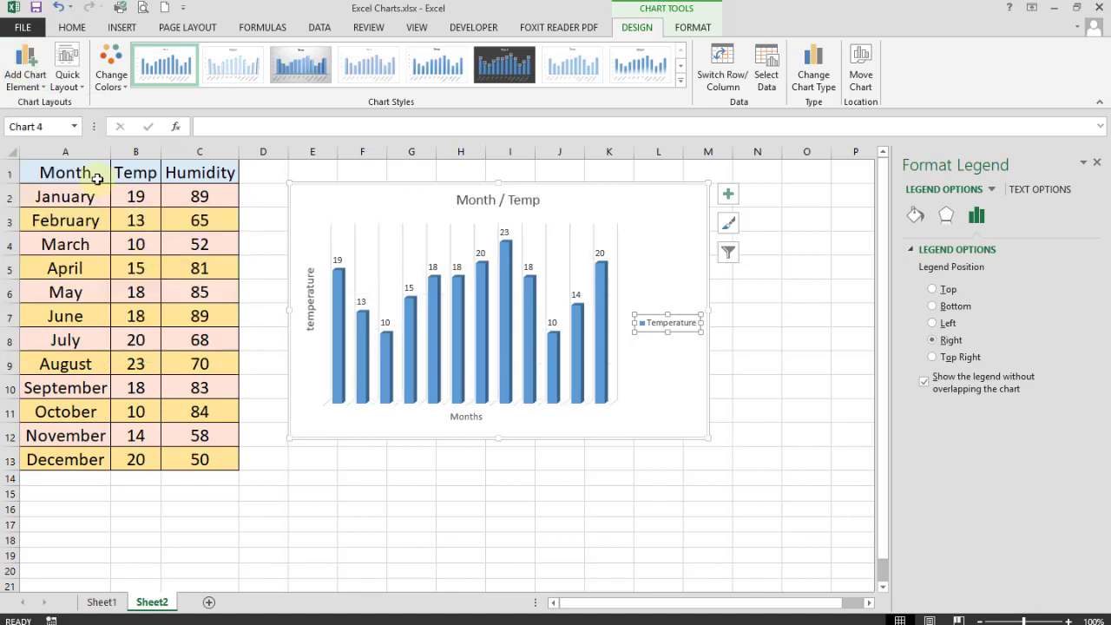
left_click(25, 78)
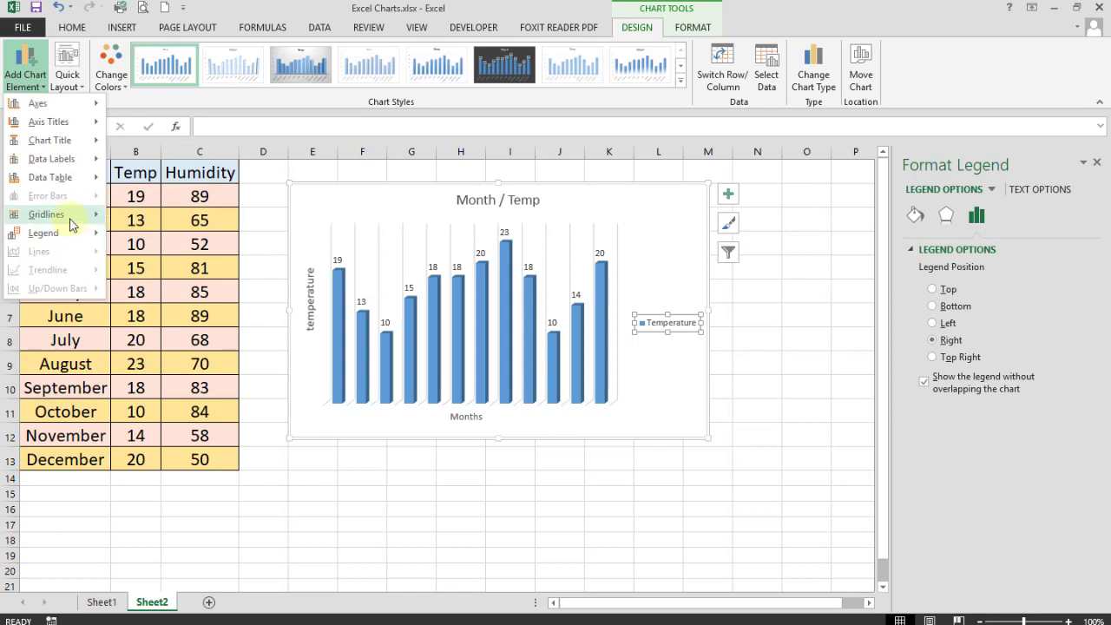
left_click(130, 290)
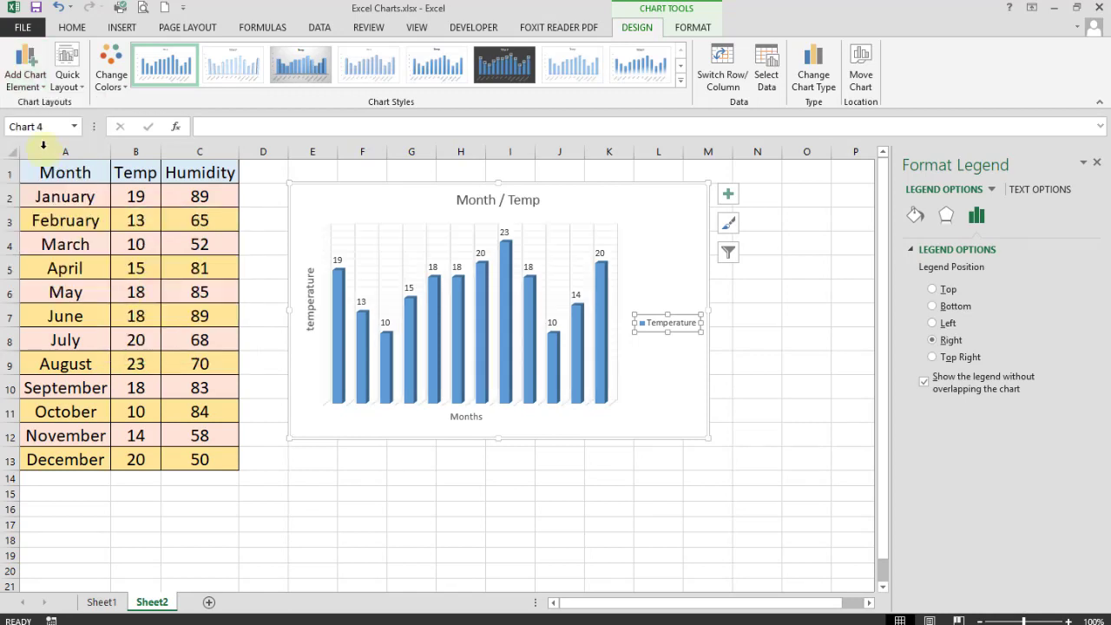
Replace the chart's primary major vertical gridlines with primary minor vertical gridlines
left_click(25, 76)
mouse_move(101, 224)
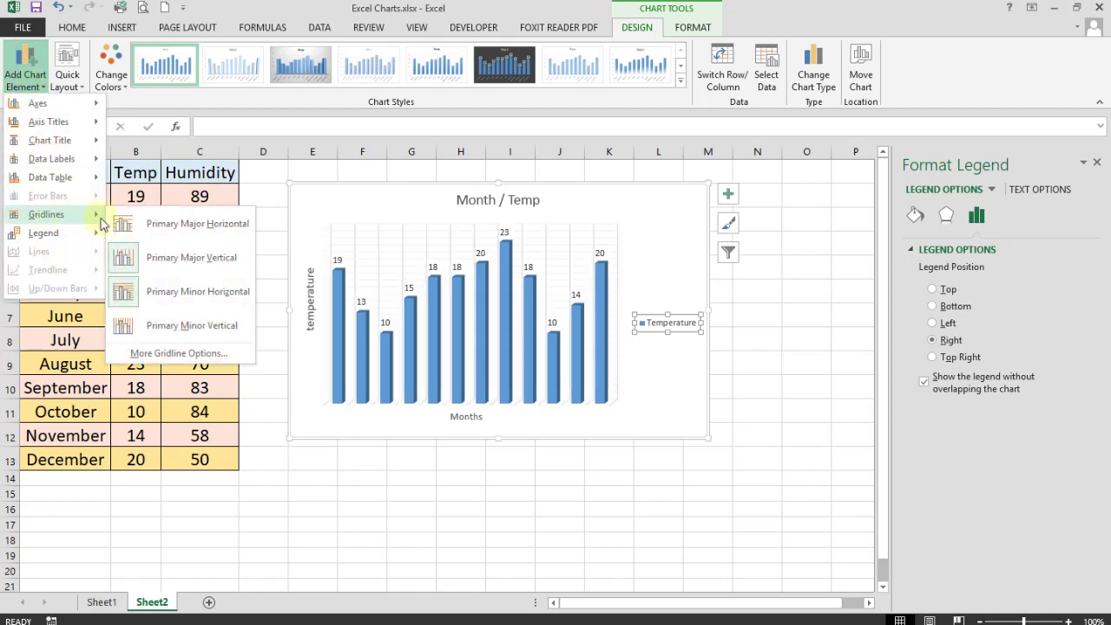
left_click(128, 258)
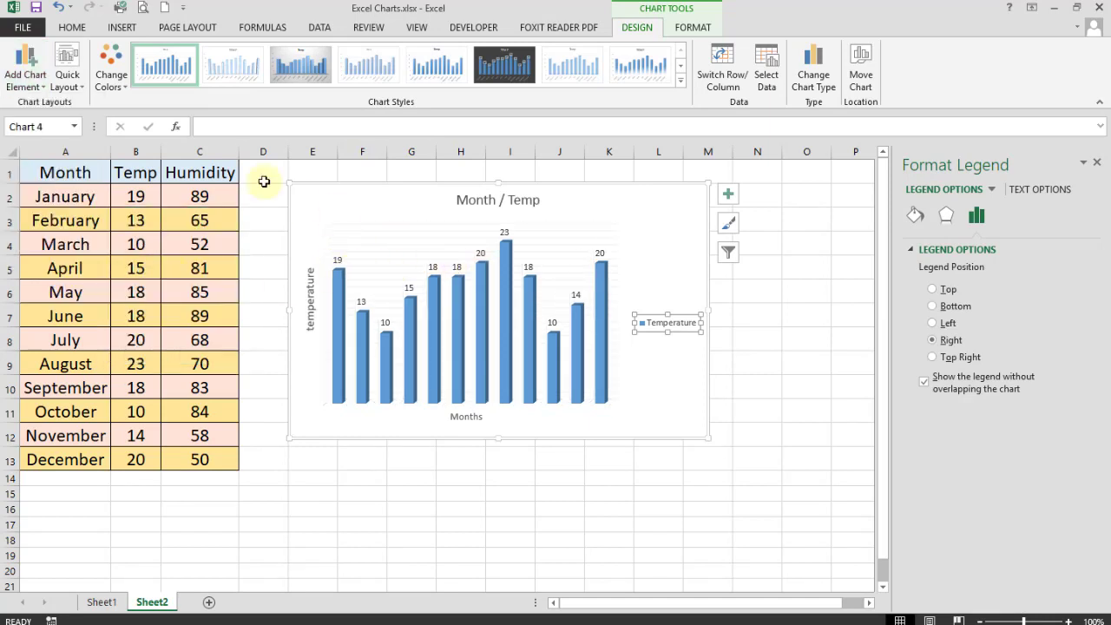
left_click(25, 68)
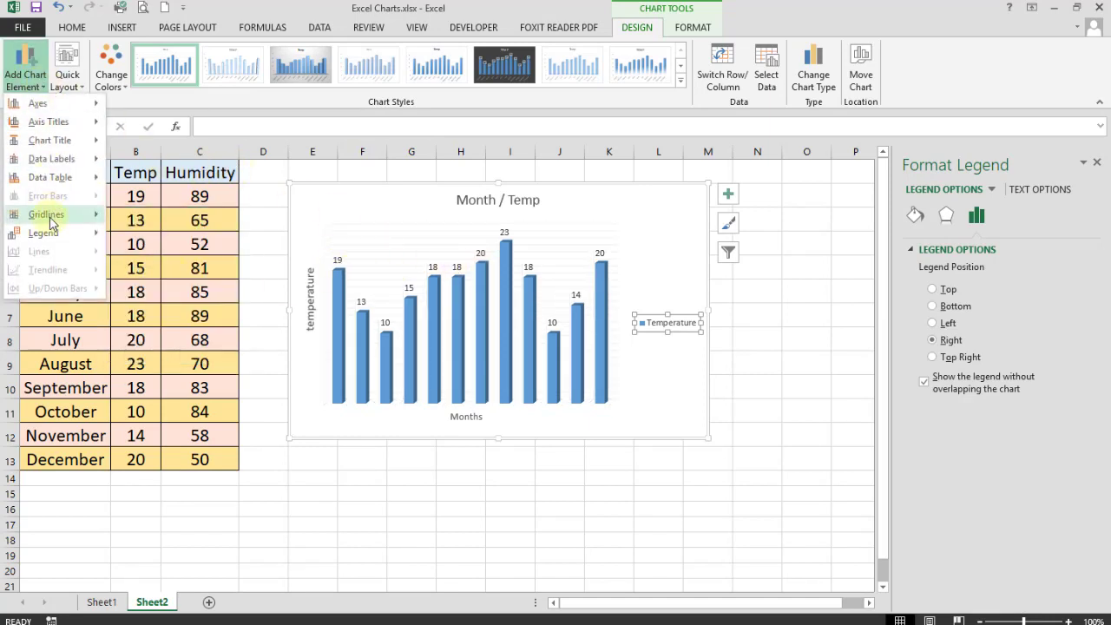
mouse_move(51, 222)
left_click(135, 289)
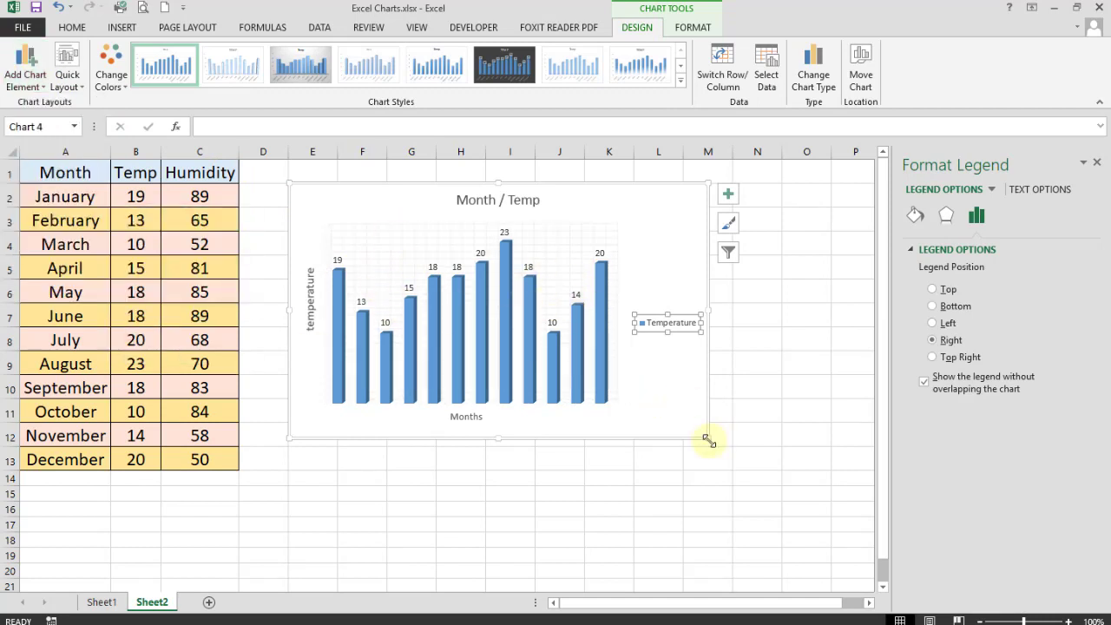
Enlarge the chart to about 5 inches high and 7.3 inches wide
left_click_drag(706, 437, 831, 553)
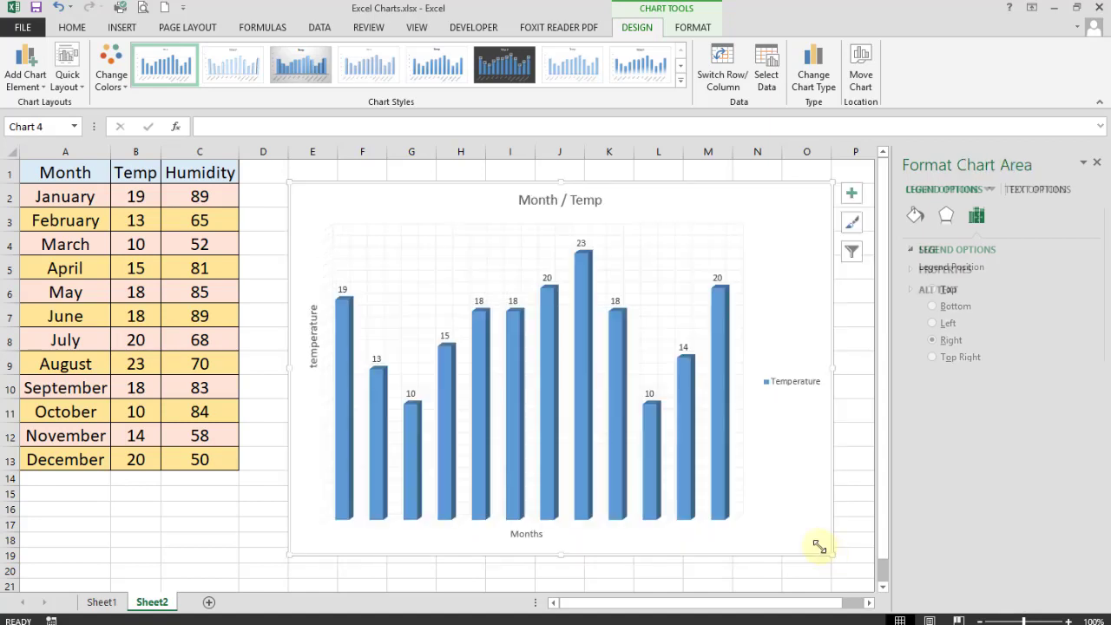
left_click(411, 269)
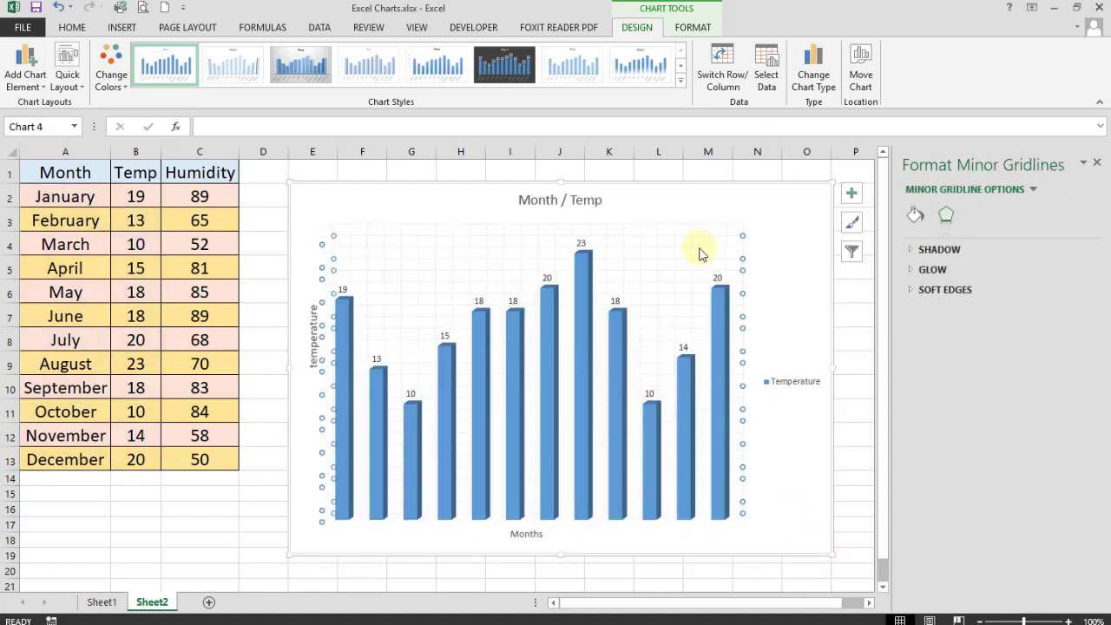
left_click(776, 215)
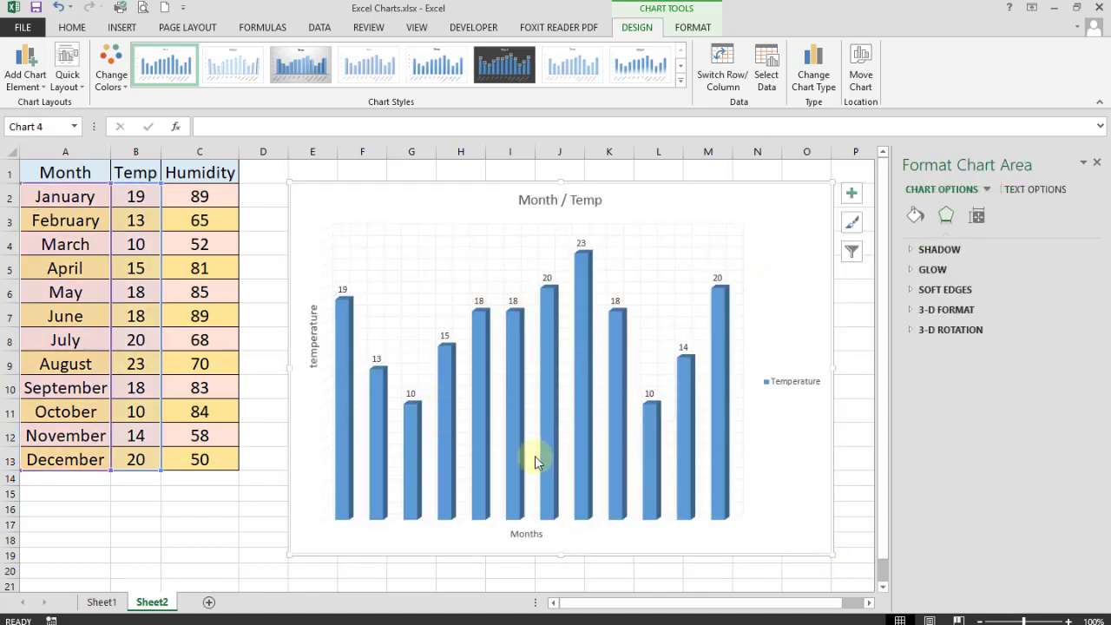
Try the blue, orange and green color schemes on the chart's columns
left_click(110, 73)
left_click(120, 150)
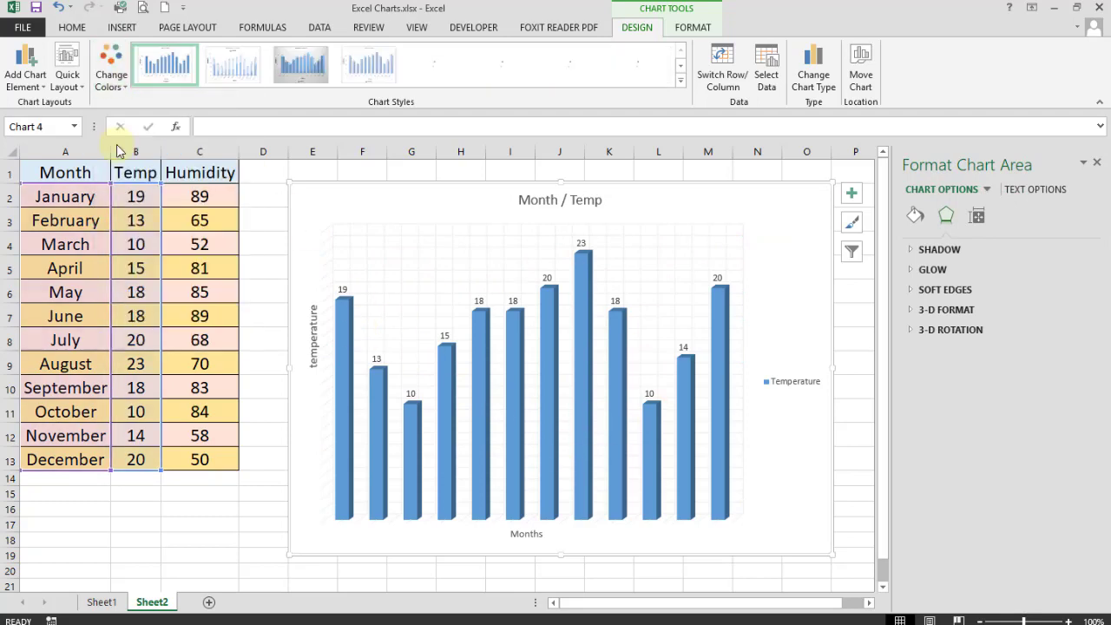
left_click(110, 75)
left_click(124, 174)
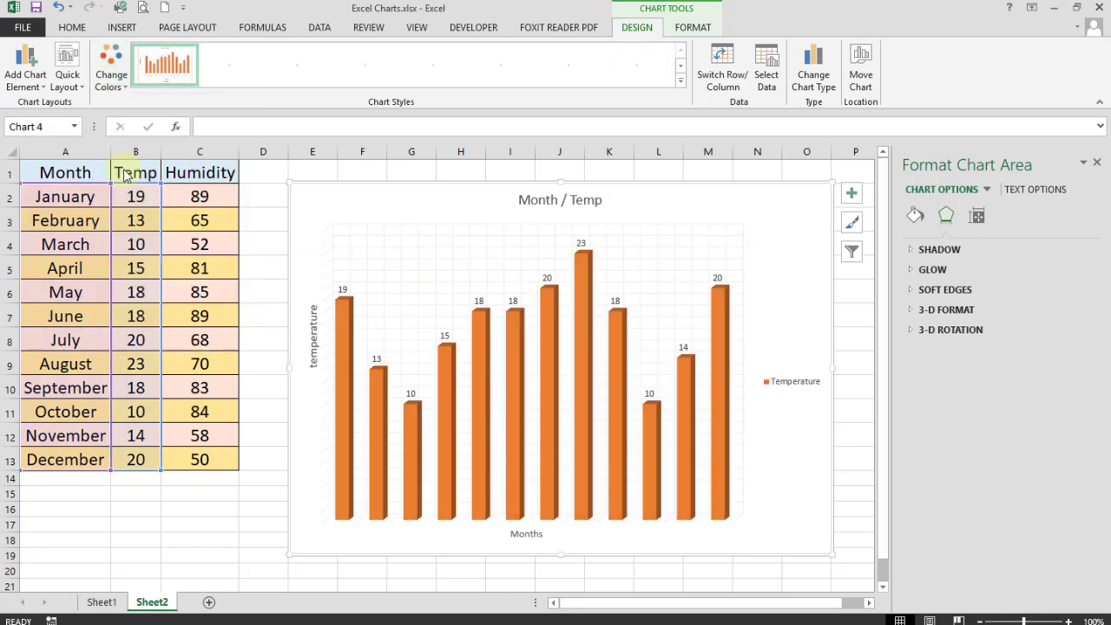
left_click(115, 83)
left_click(126, 187)
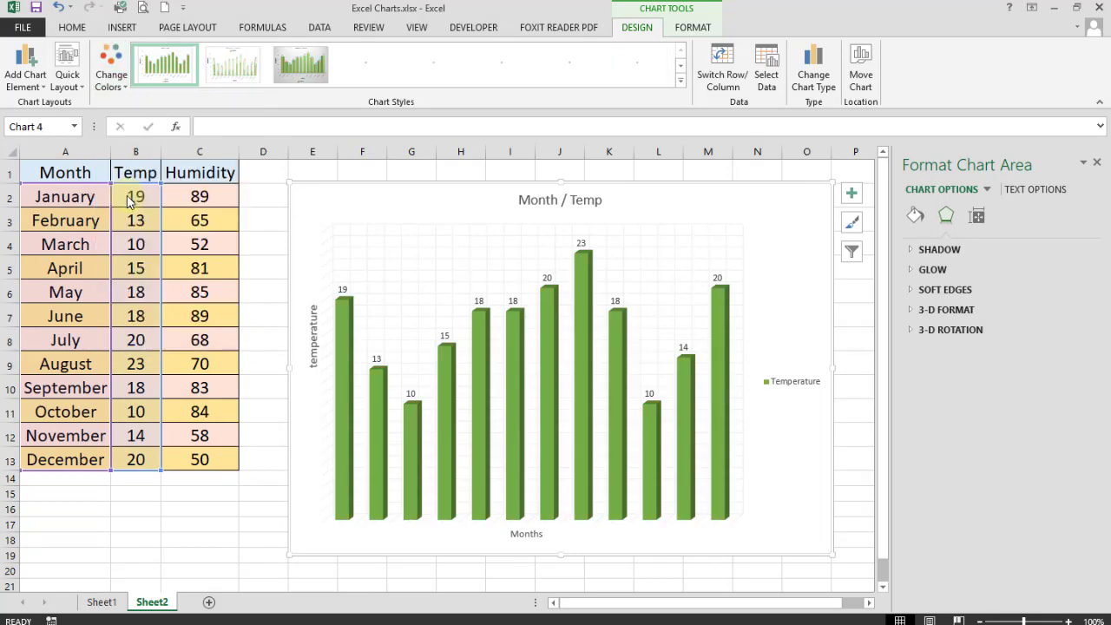
left_click(113, 82)
left_click(121, 246)
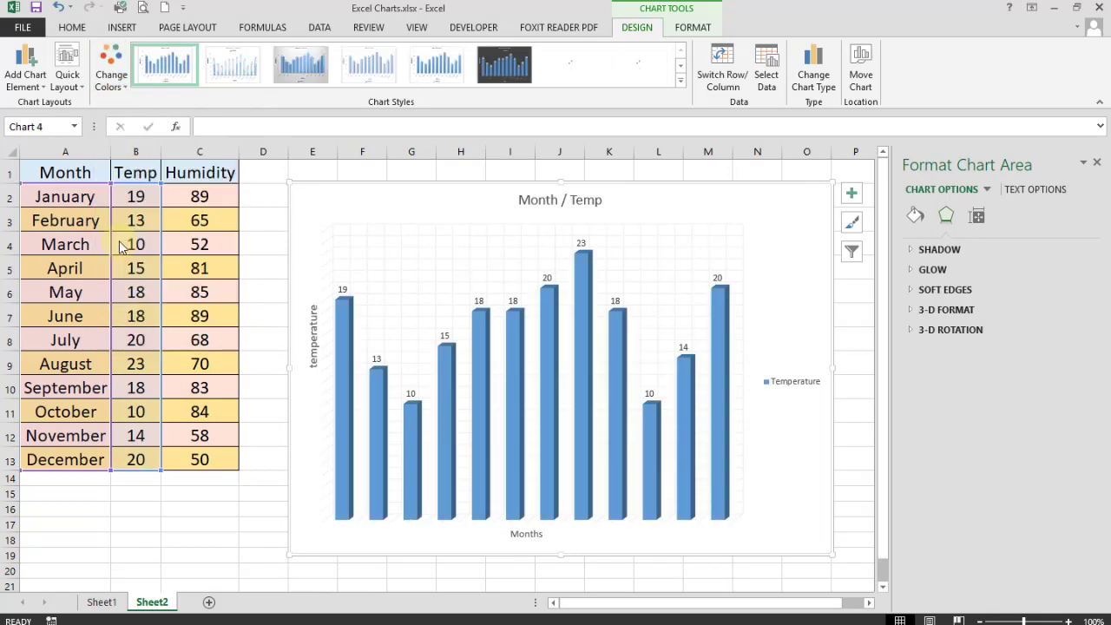
Apply the orange monochromatic color scheme to the chart and look through the available chart styles
left_click(111, 71)
left_click(121, 266)
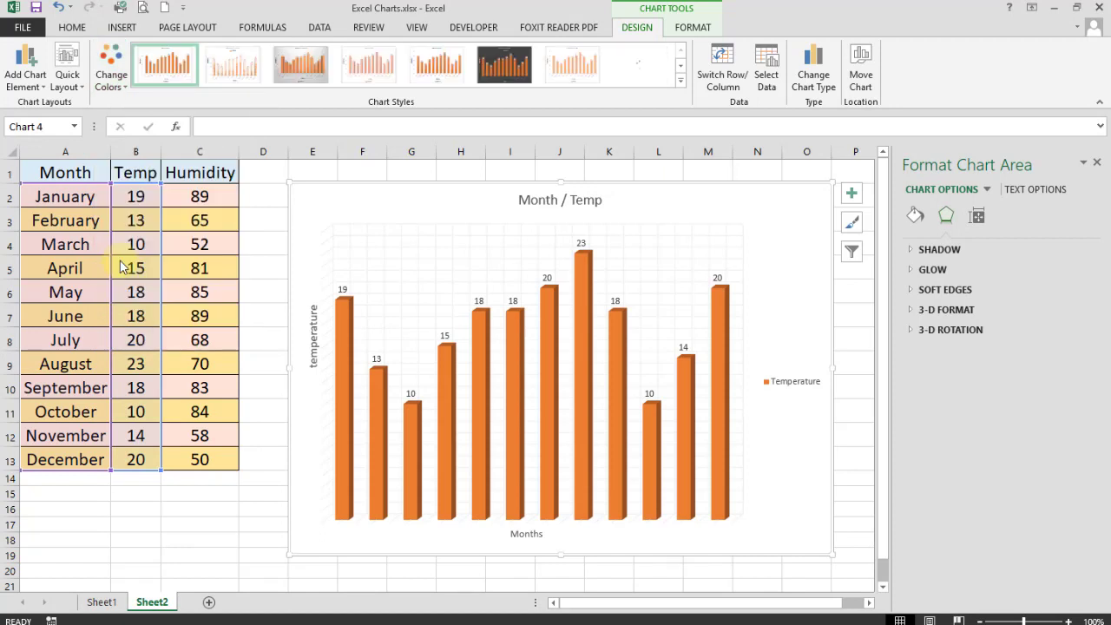
left_click(681, 81)
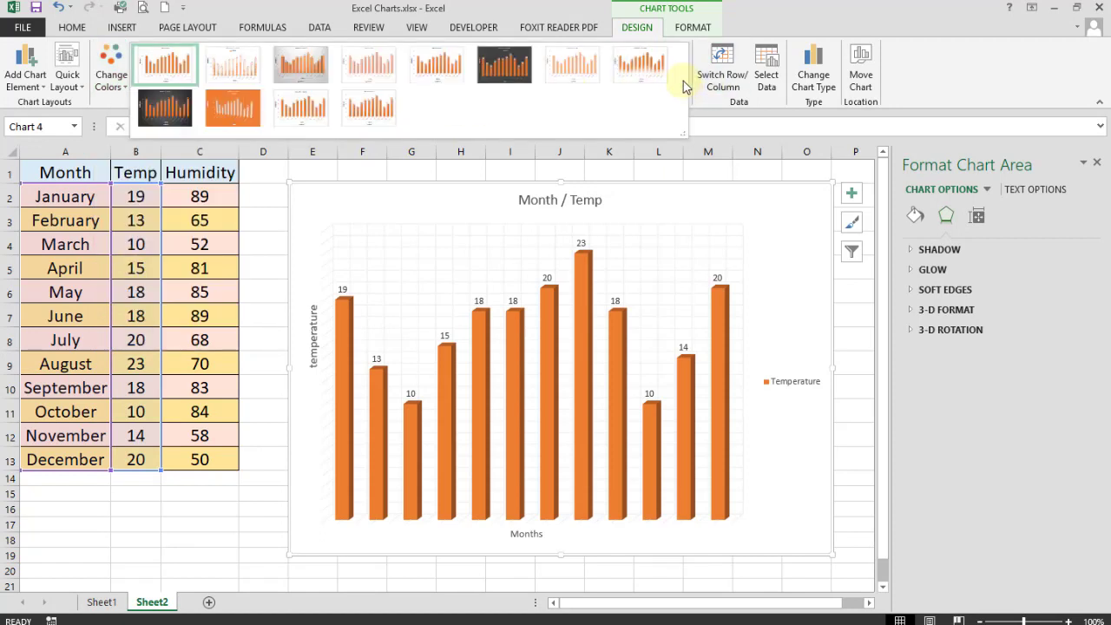
left_click(766, 6)
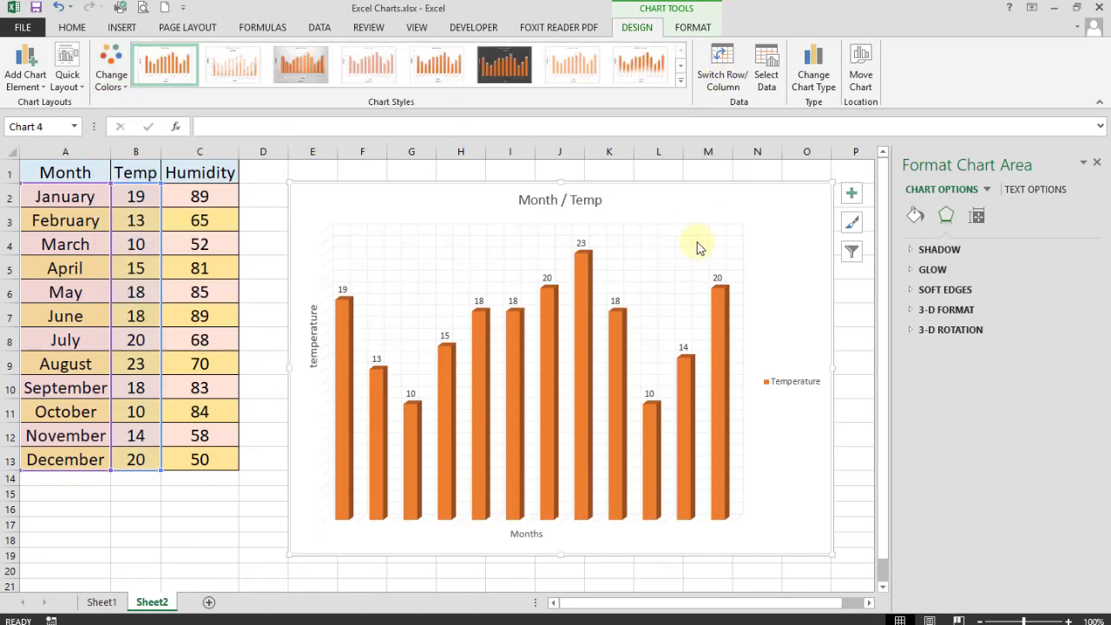
Fill only the August column with the standard dark red color
left_click(715, 314)
left_click(718, 311)
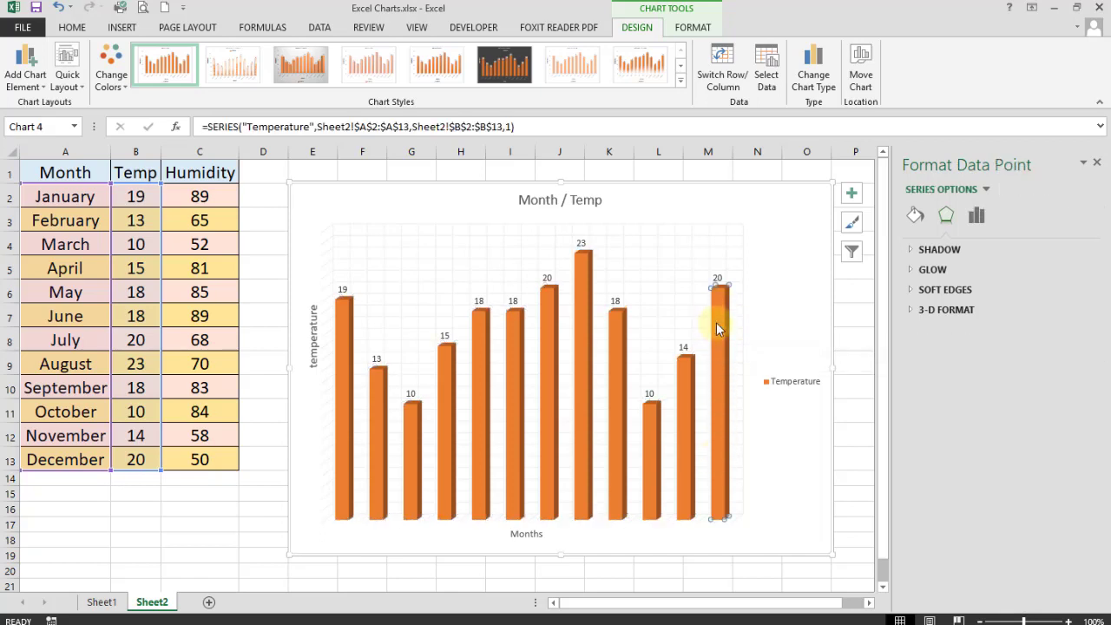
left_click(686, 376)
left_click(617, 352)
left_click(579, 268)
left_click(692, 27)
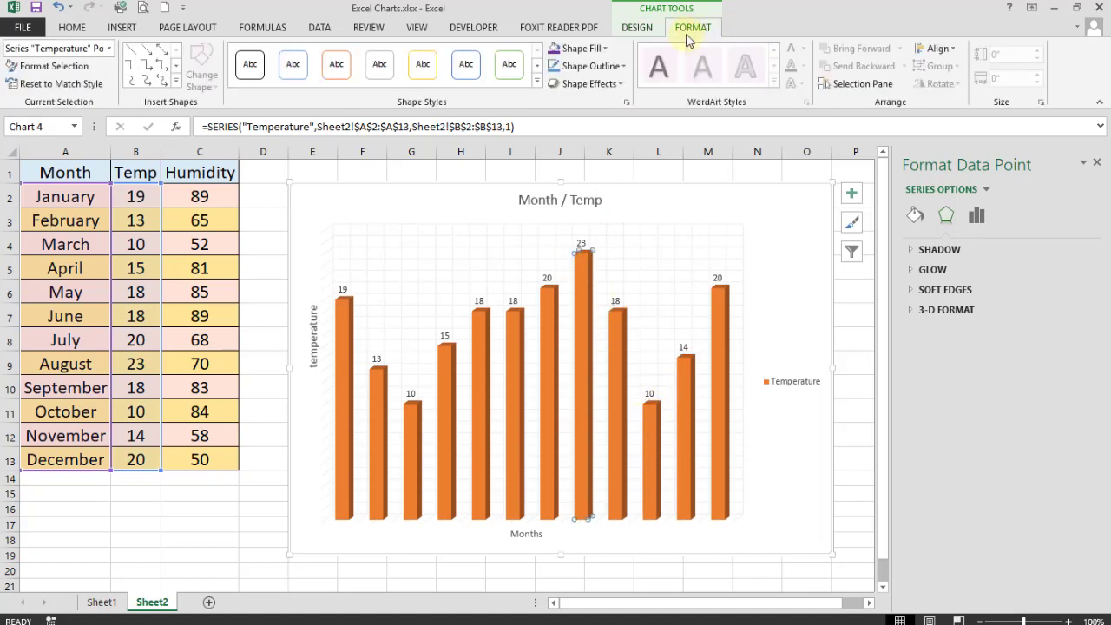
left_click(607, 48)
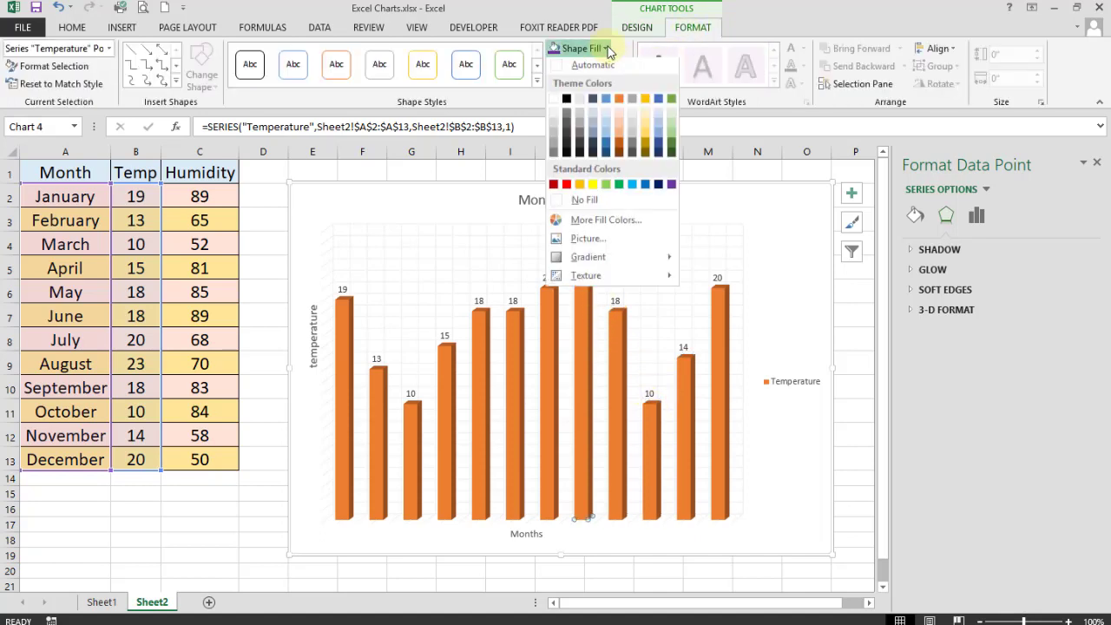
left_click(554, 188)
Fill the July column with standard green and the June column with standard purple
left_click(551, 315)
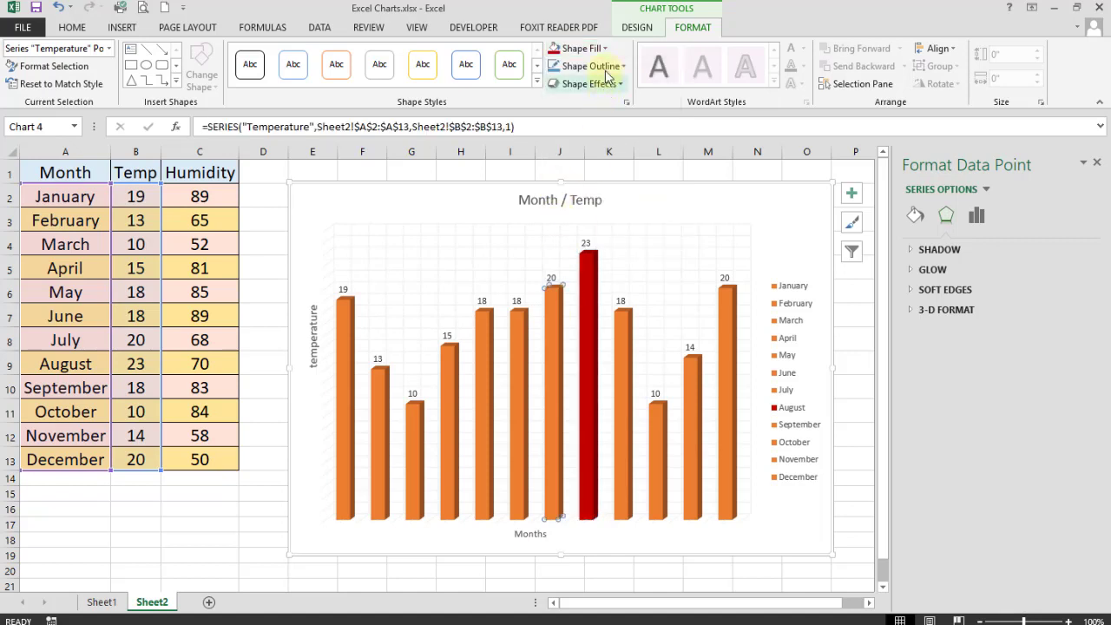
left_click(581, 48)
left_click(620, 188)
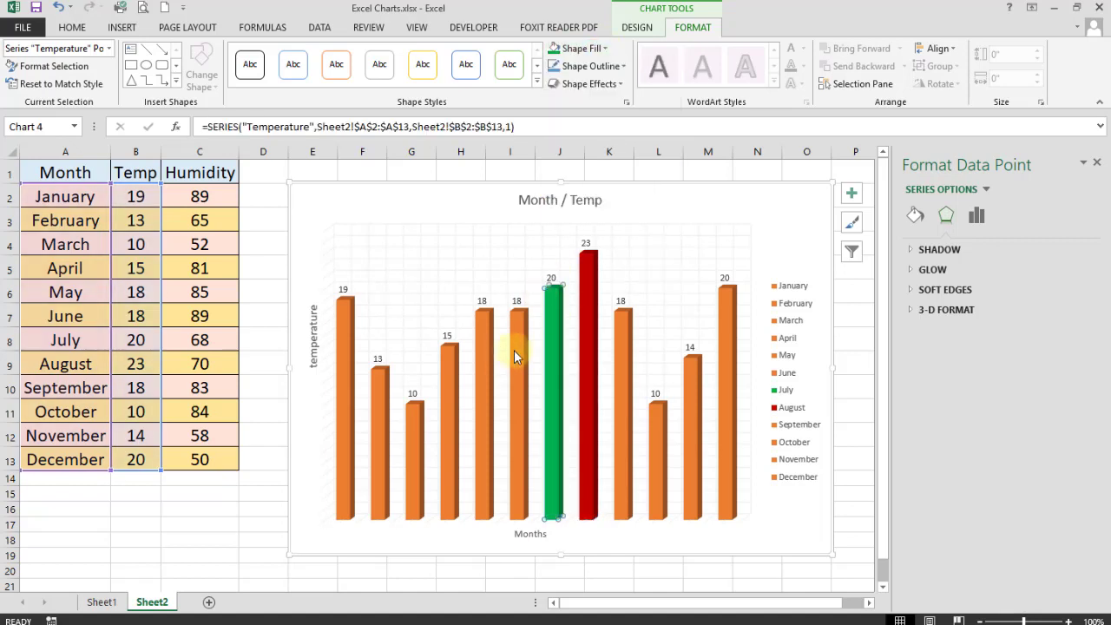
left_click(515, 351)
left_click(575, 47)
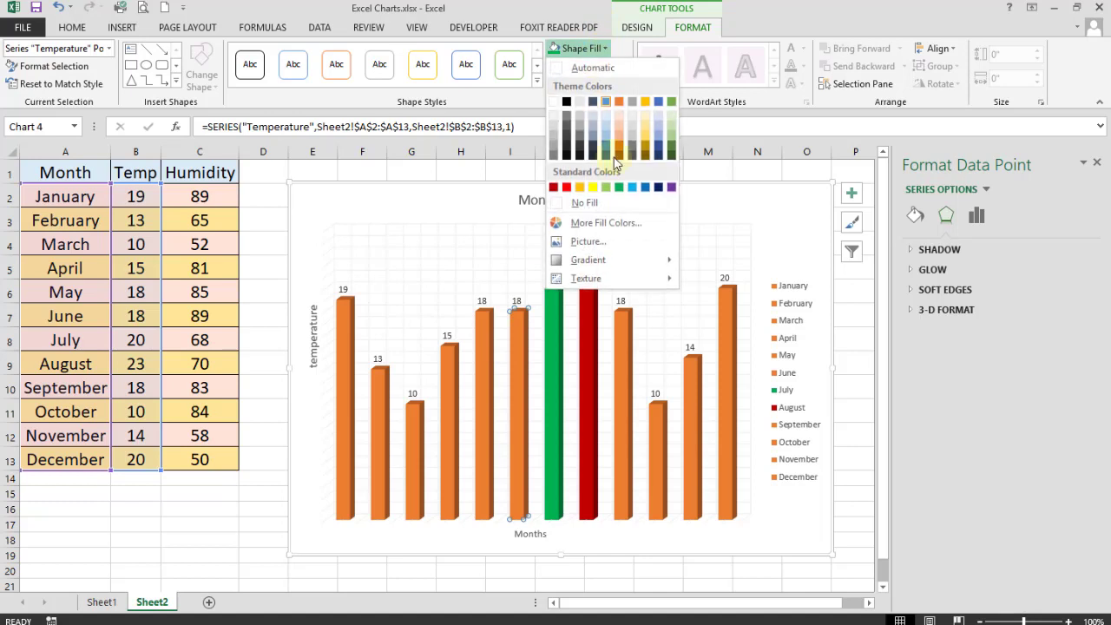
left_click(668, 187)
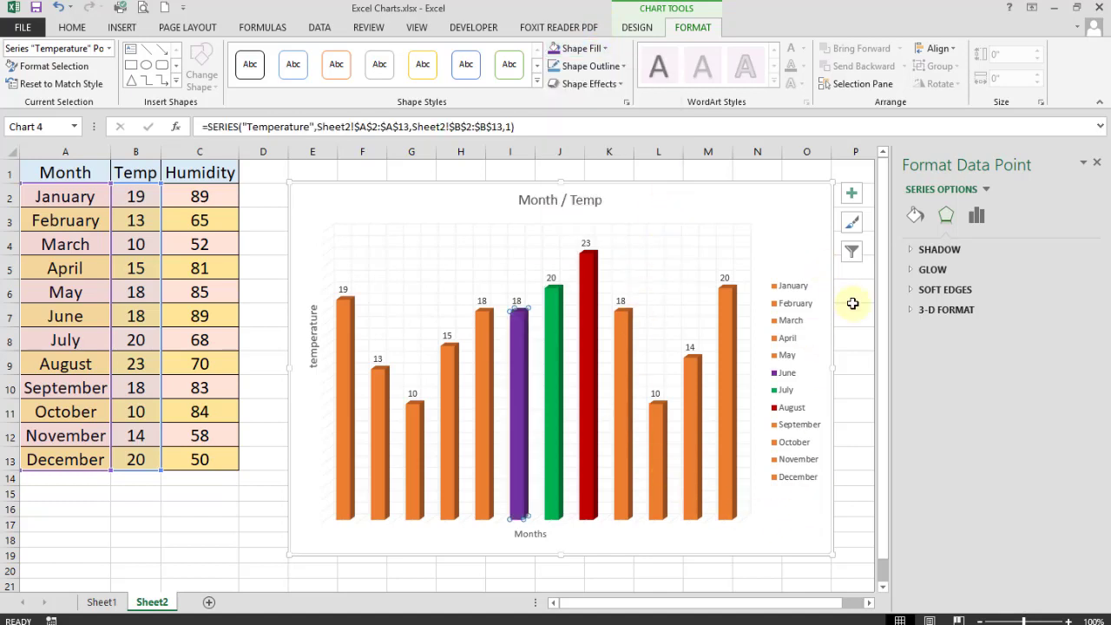
left_click(853, 302)
Select the chart area, close its formatting options and reopen them
left_click(567, 199)
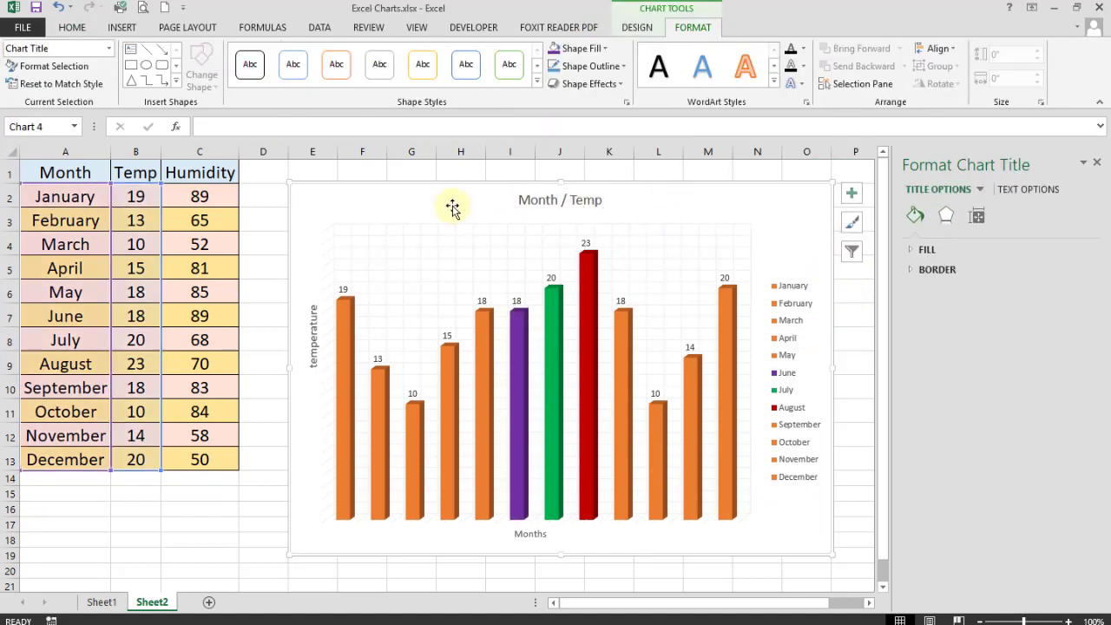
left_click(452, 206)
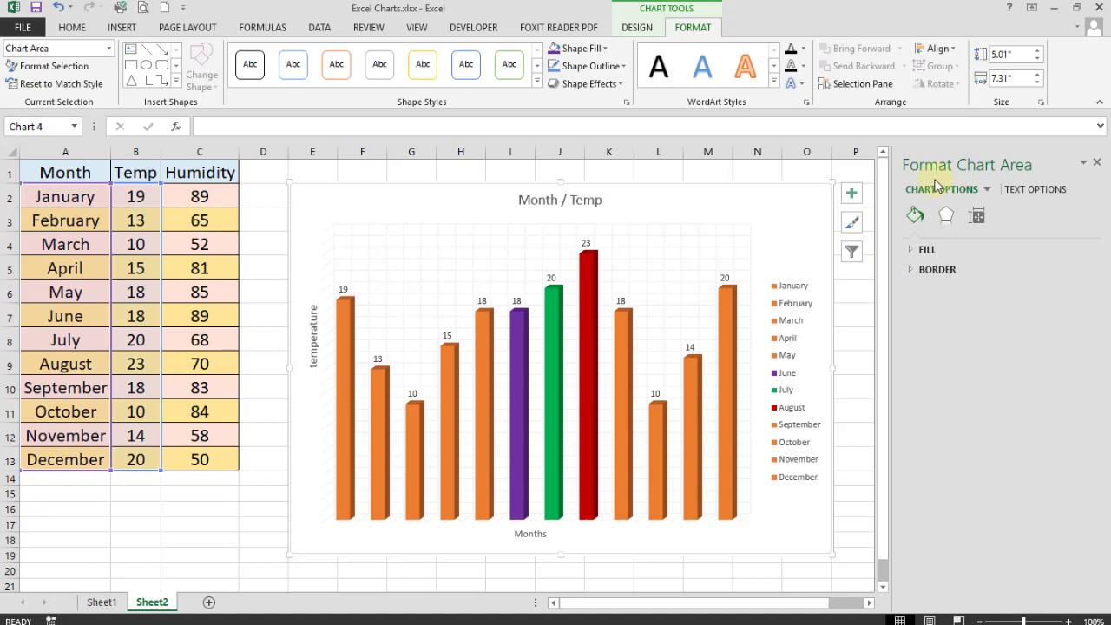
right_click(708, 198)
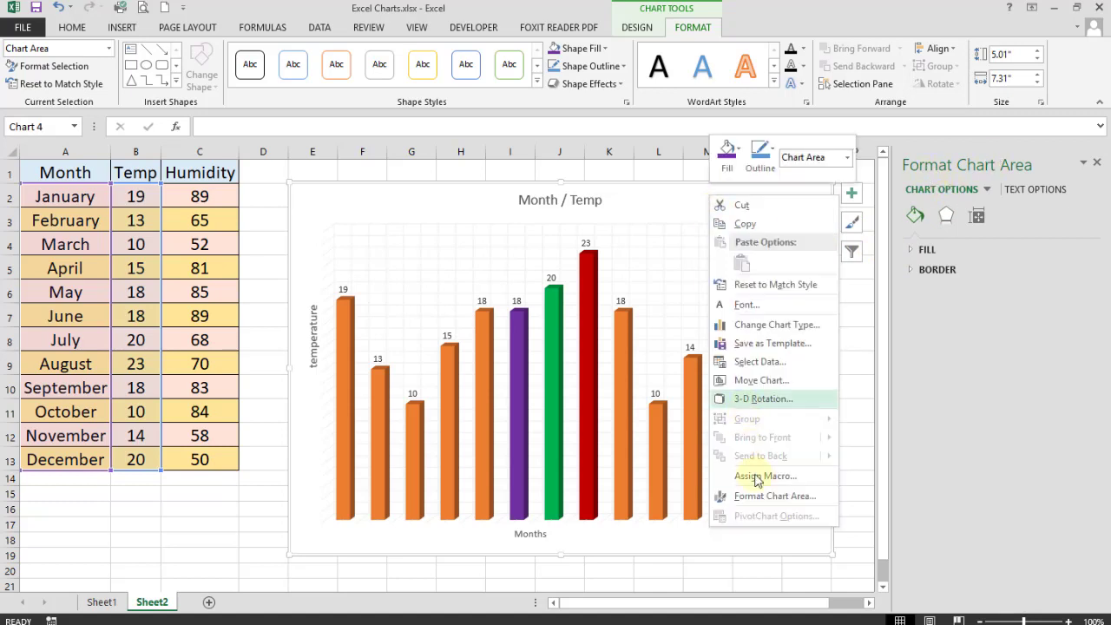
left_click(742, 501)
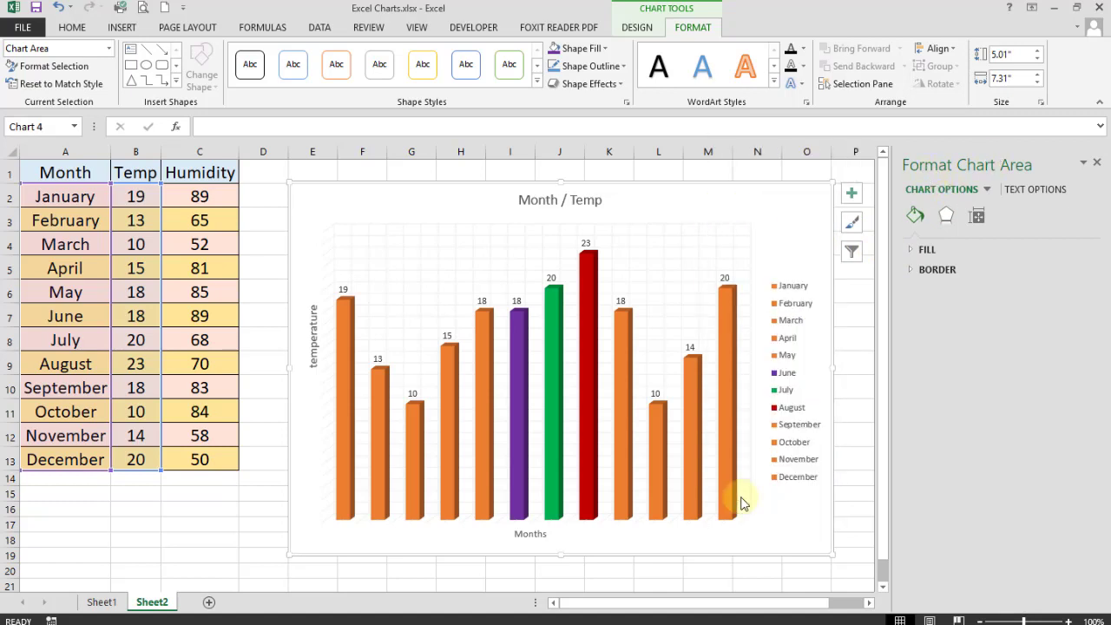
left_click(1096, 162)
right_click(758, 194)
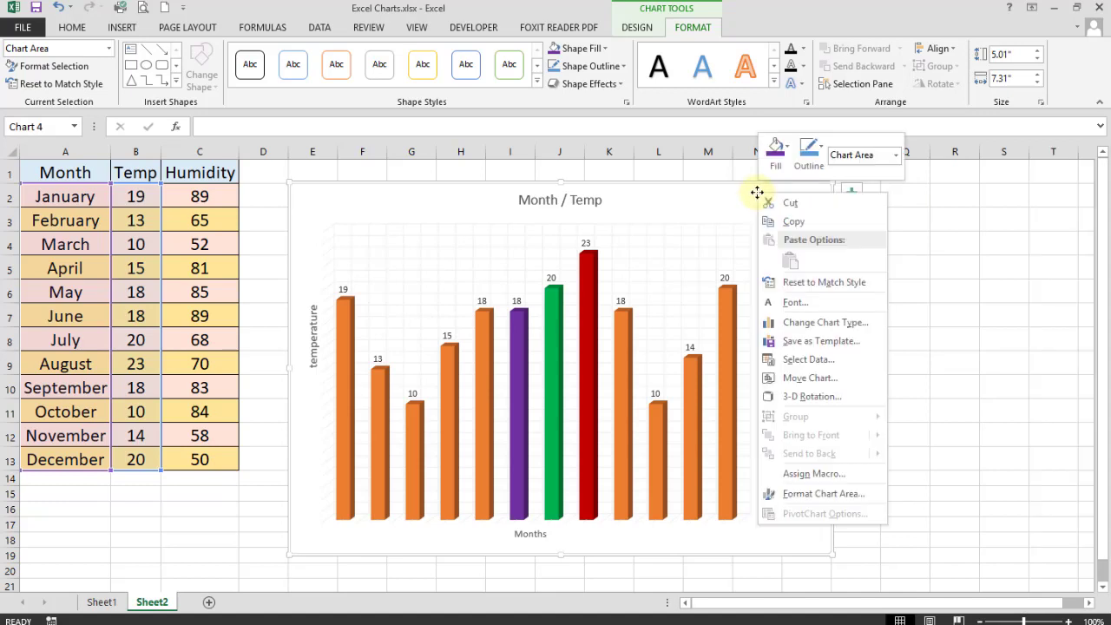
left_click(793, 494)
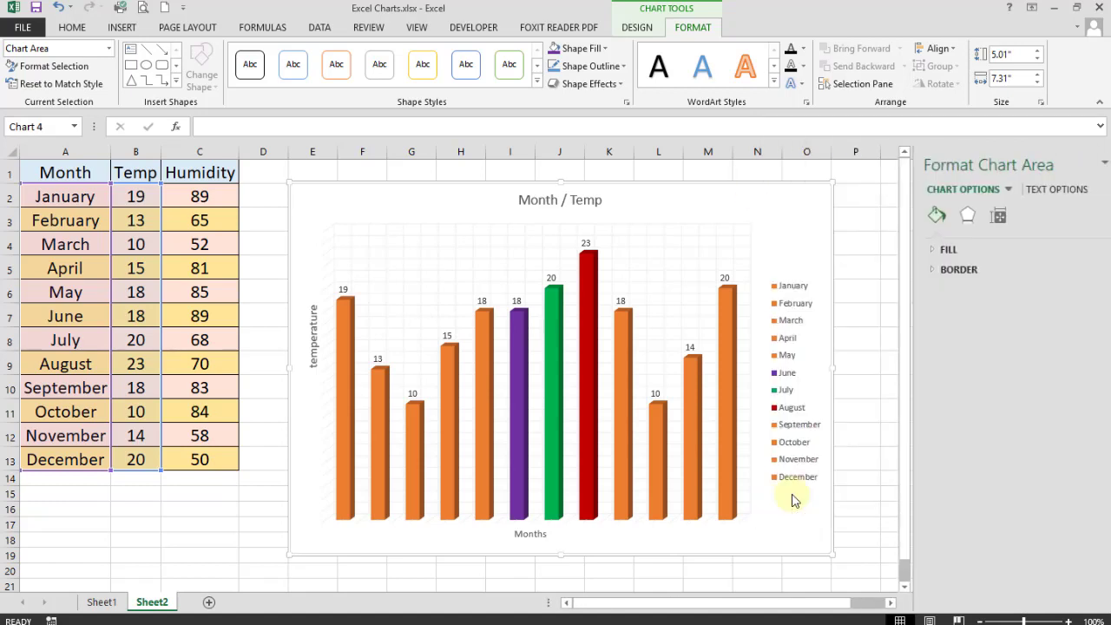
Try solid, gradient, picture or texture, and pattern fills on the chart area, and set the fill back to Automatic
left_click(912, 252)
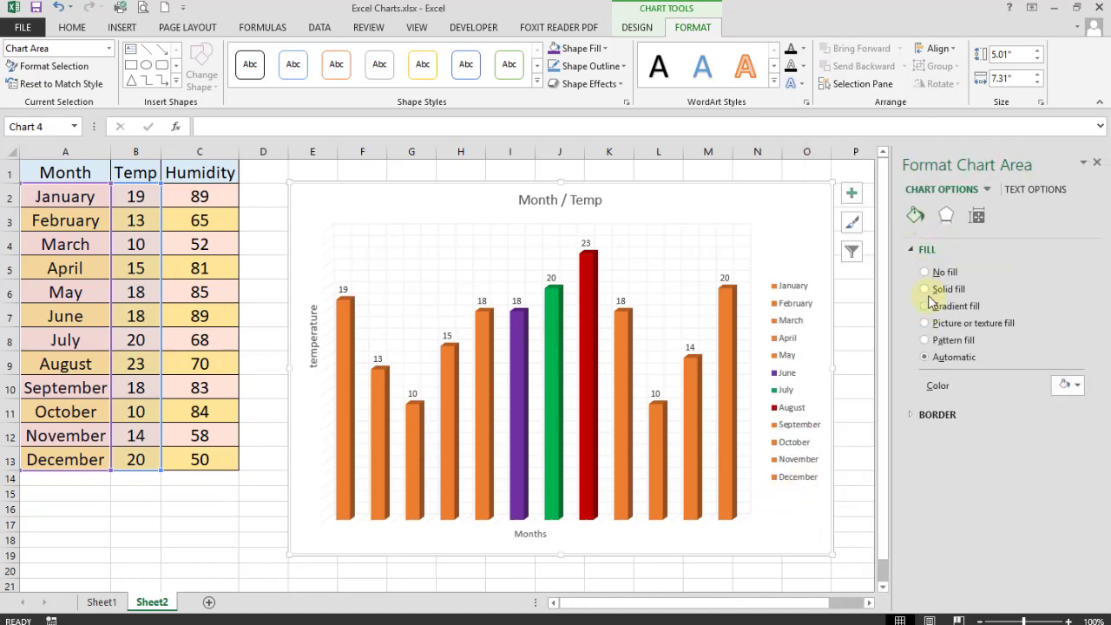
left_click(924, 290)
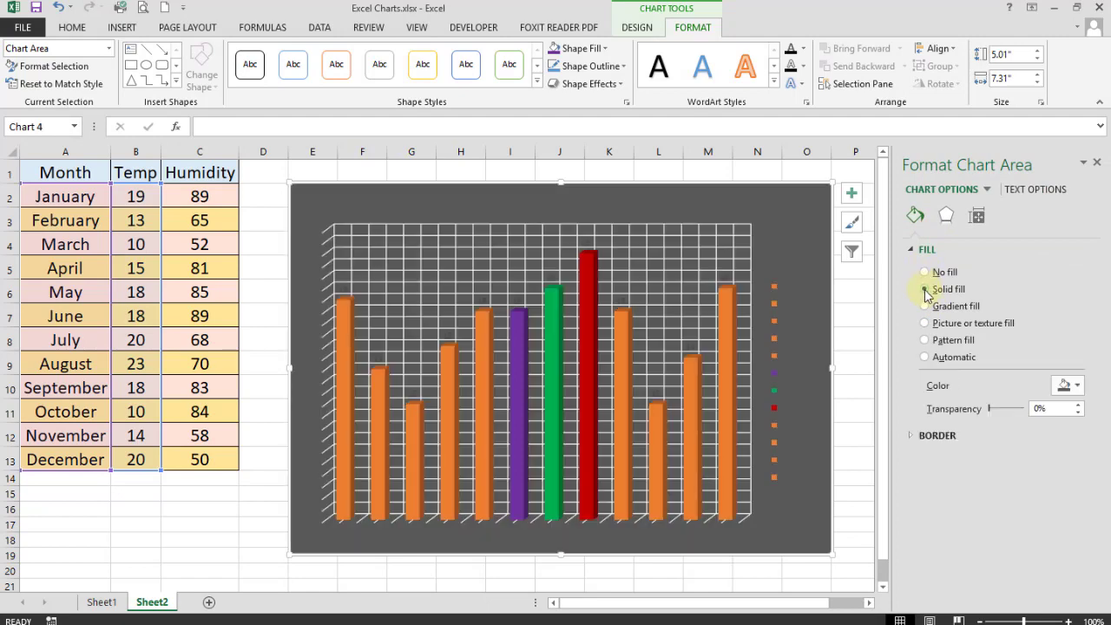
left_click(924, 306)
left_click(924, 323)
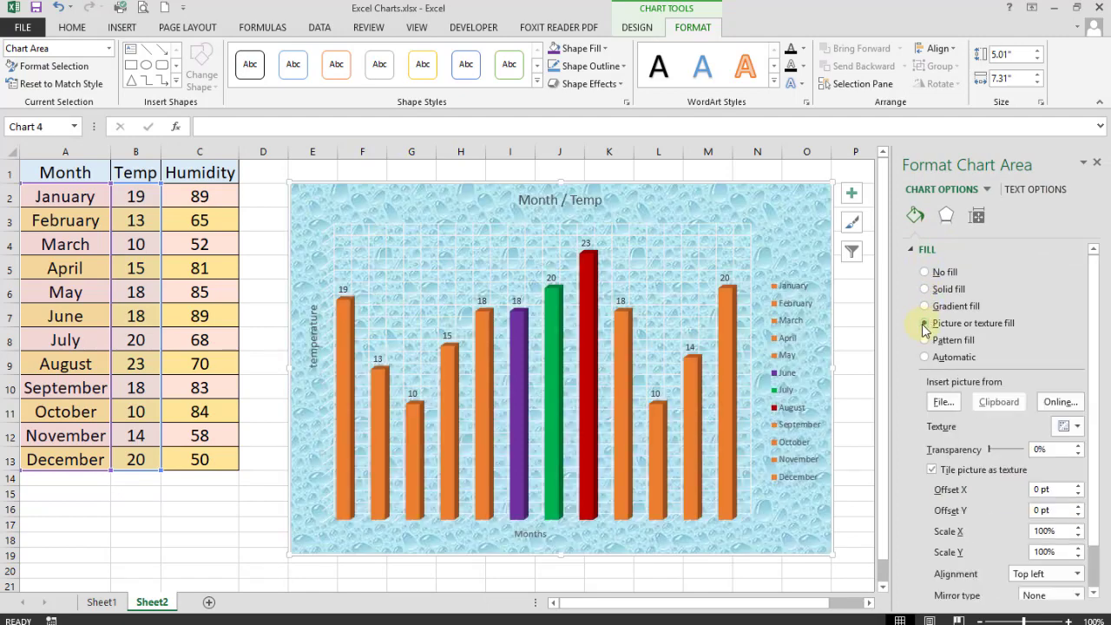
left_click(925, 340)
left_click(923, 324)
left_click(924, 341)
left_click(923, 356)
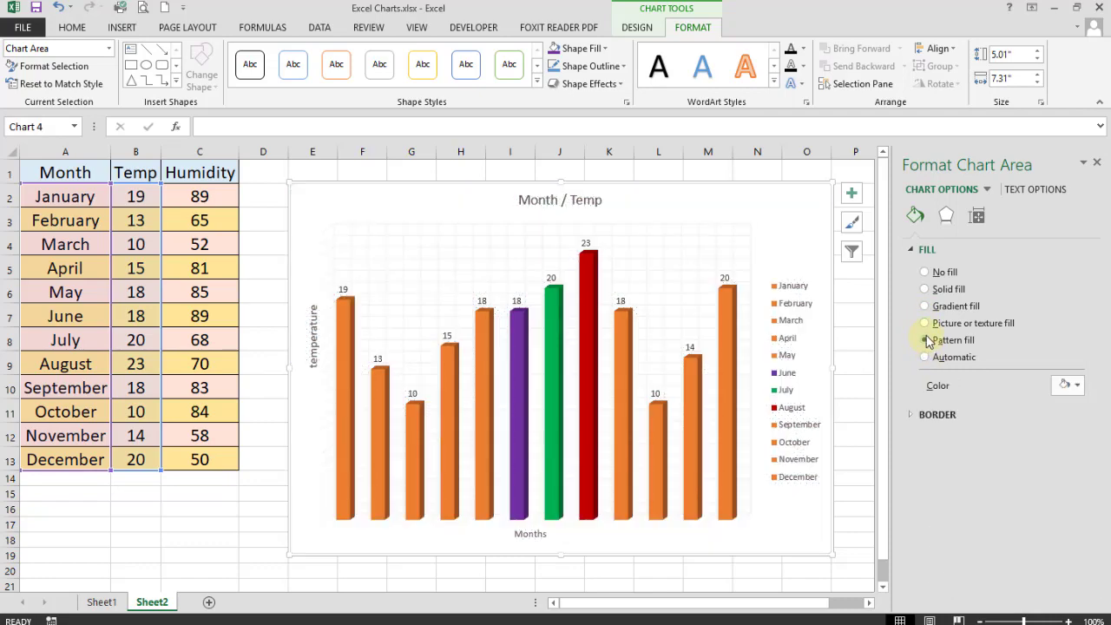
Try pattern and solid fills on the chart area, set it to No fill and close its formatting options
left_click(924, 340)
left_click(924, 290)
left_click(924, 272)
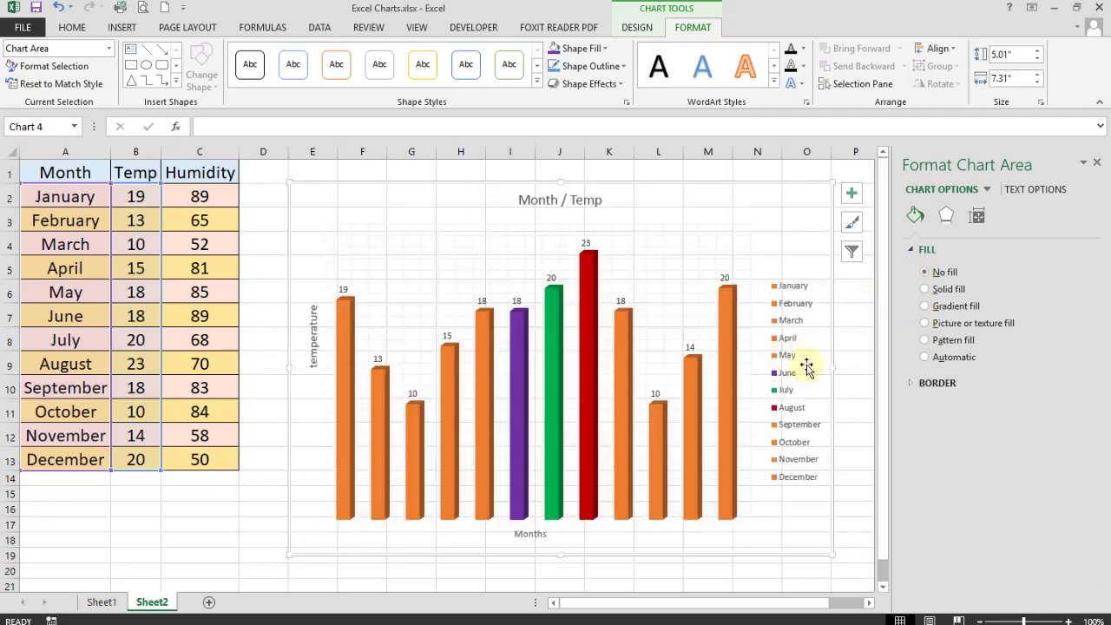
left_click(1096, 163)
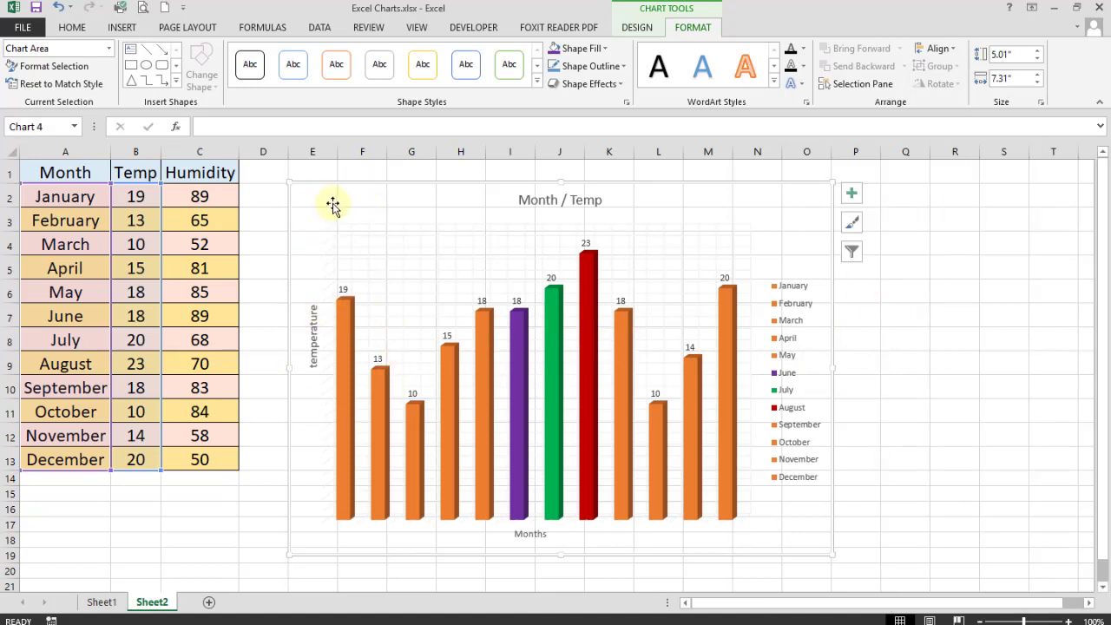
Give the chart area a solid white fill, then deselect the chart and close the formatting options
right_click(808, 202)
left_click(824, 566)
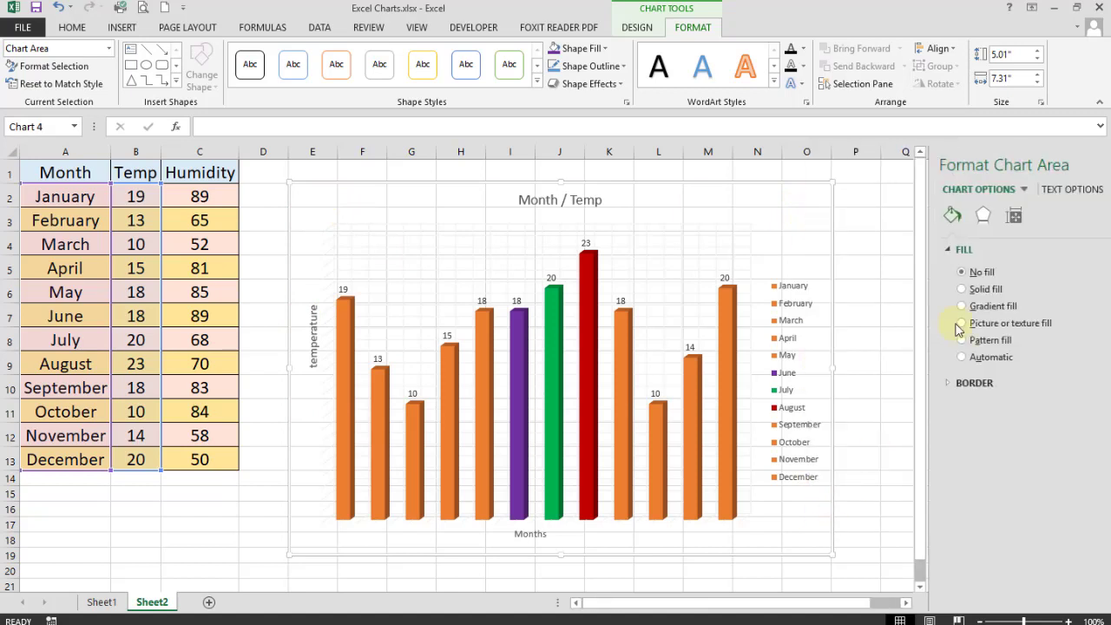
left_click(943, 291)
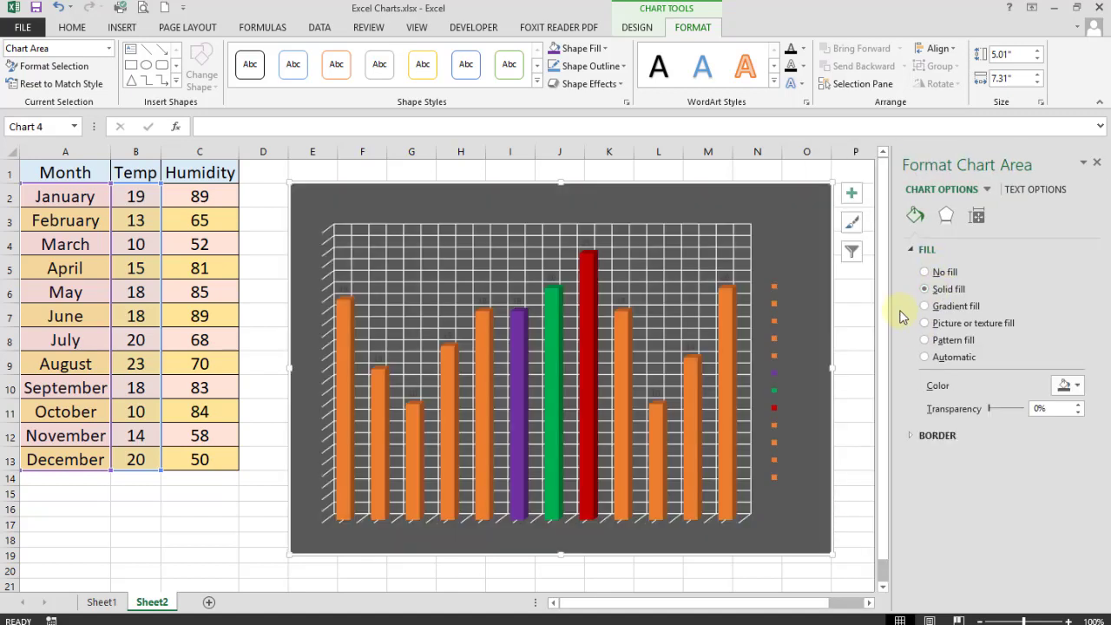
left_click(1069, 385)
left_click(982, 423)
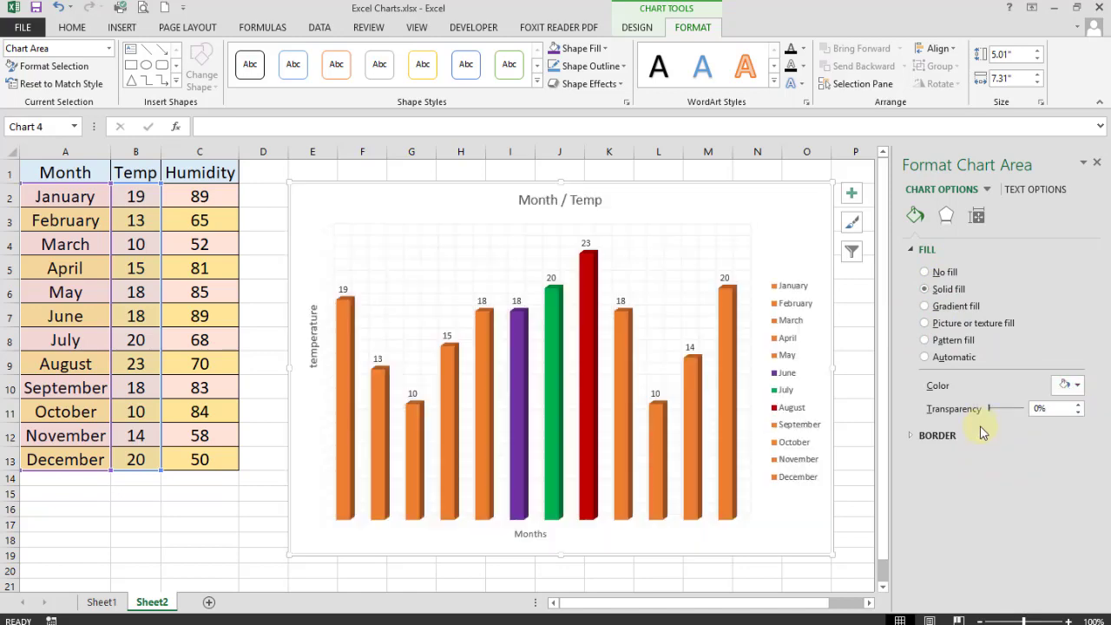
left_click(850, 287)
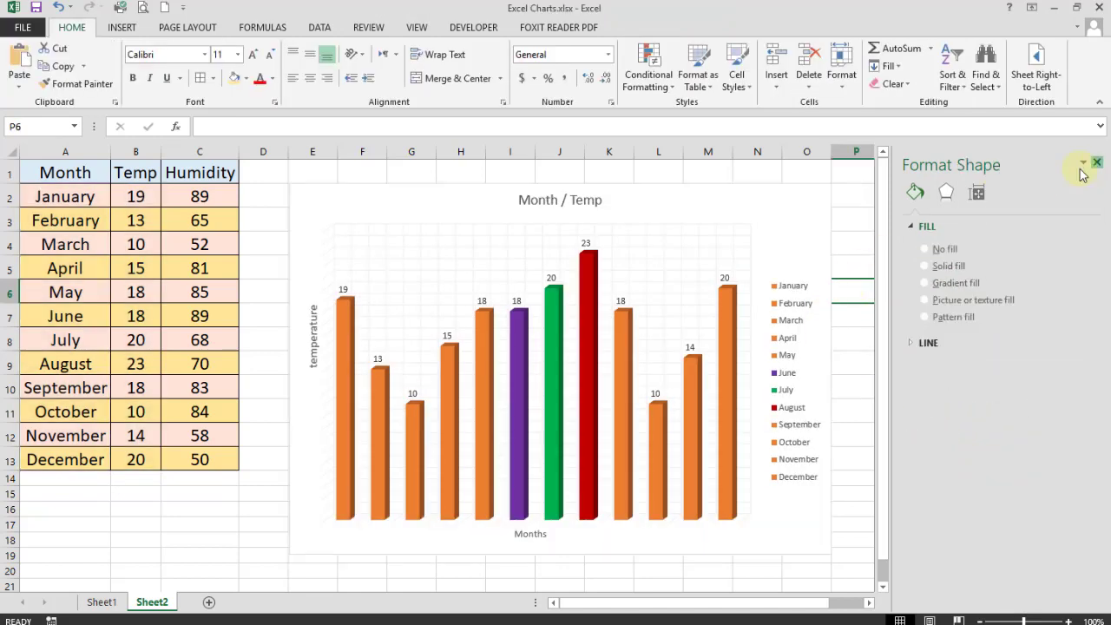
left_click(1094, 163)
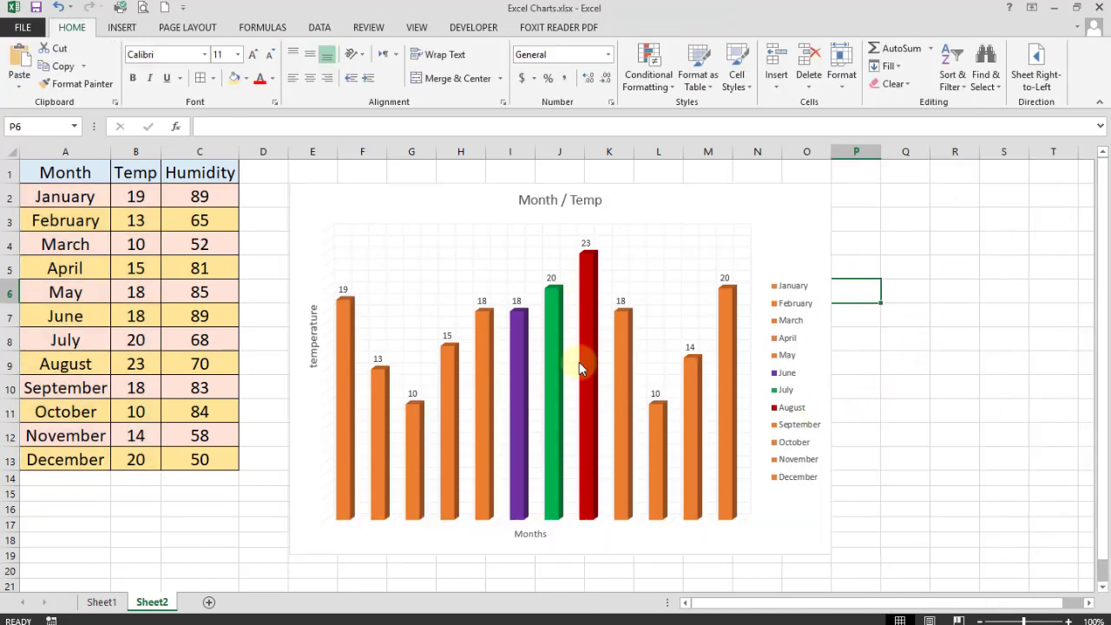
Change the temperature chart's type to a basic Line chart
left_click(758, 404)
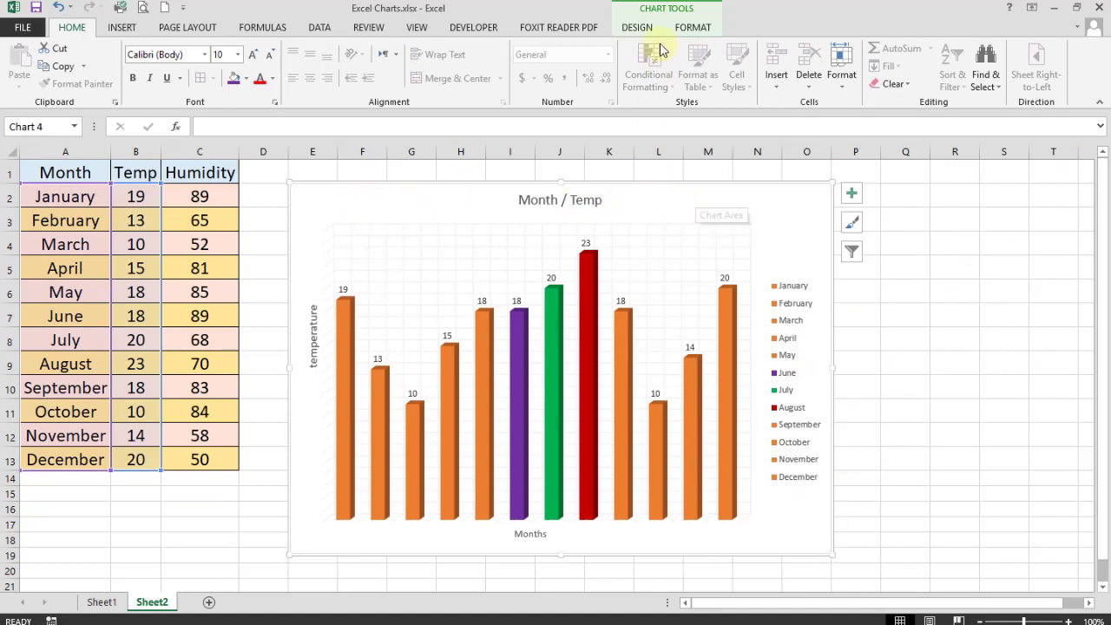
left_click(636, 28)
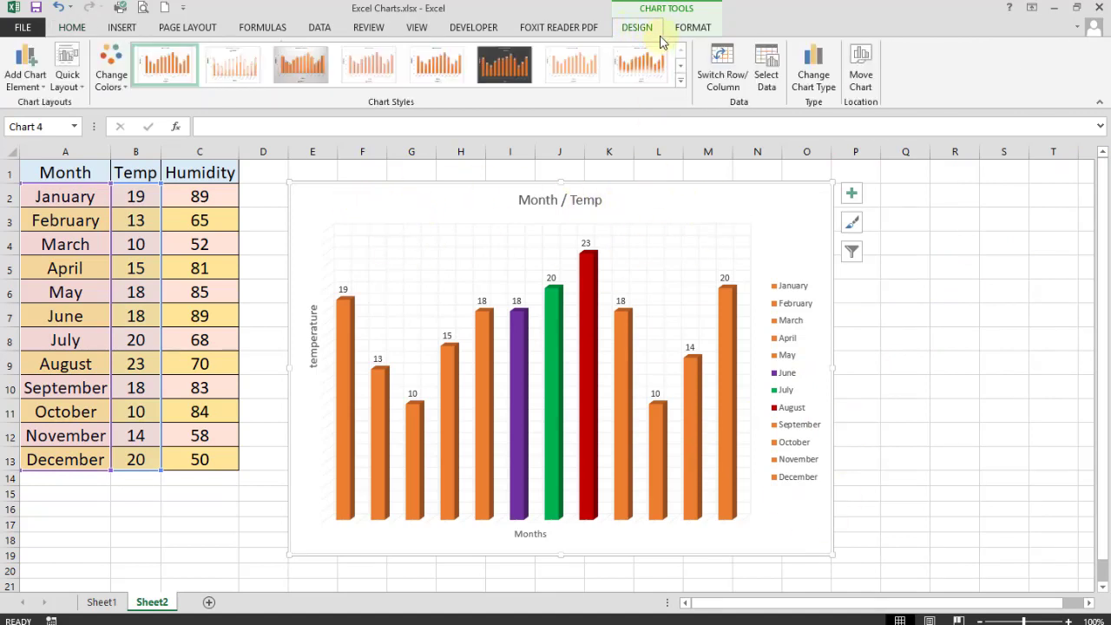
left_click(813, 78)
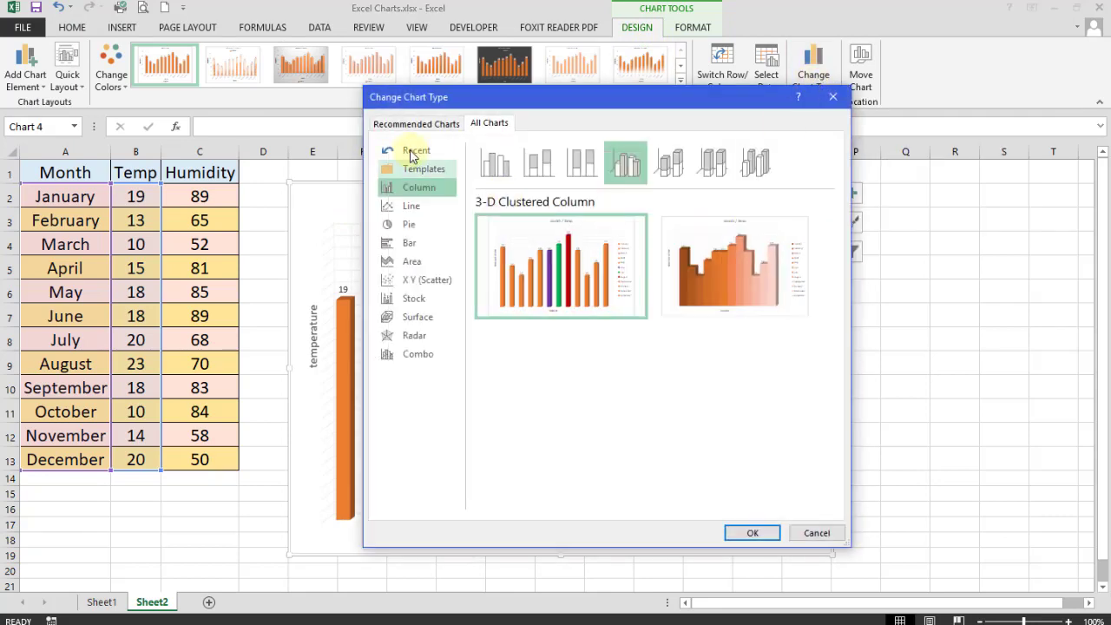
left_click(412, 208)
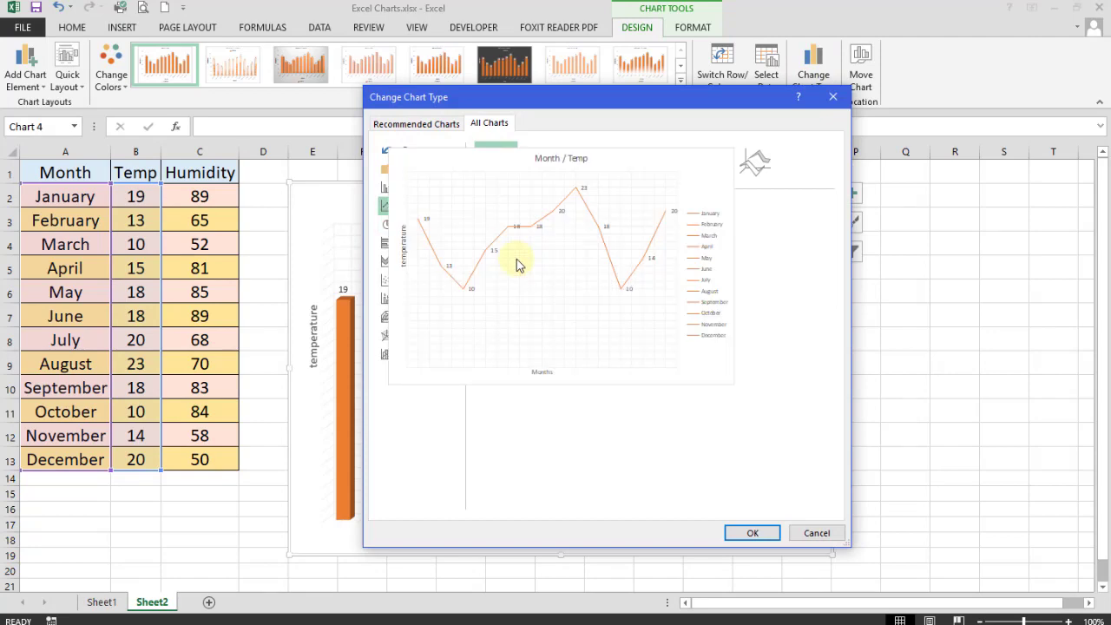
left_click(751, 535)
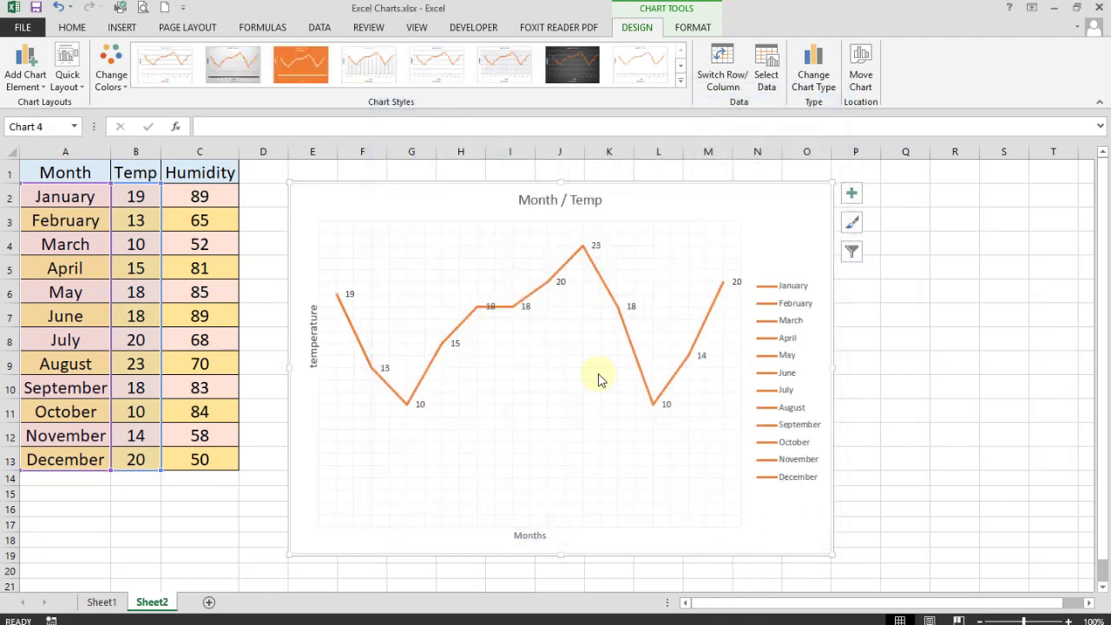
Change the chart to a flat Pie chart and recolor its slices with the first colorful palette
left_click(813, 75)
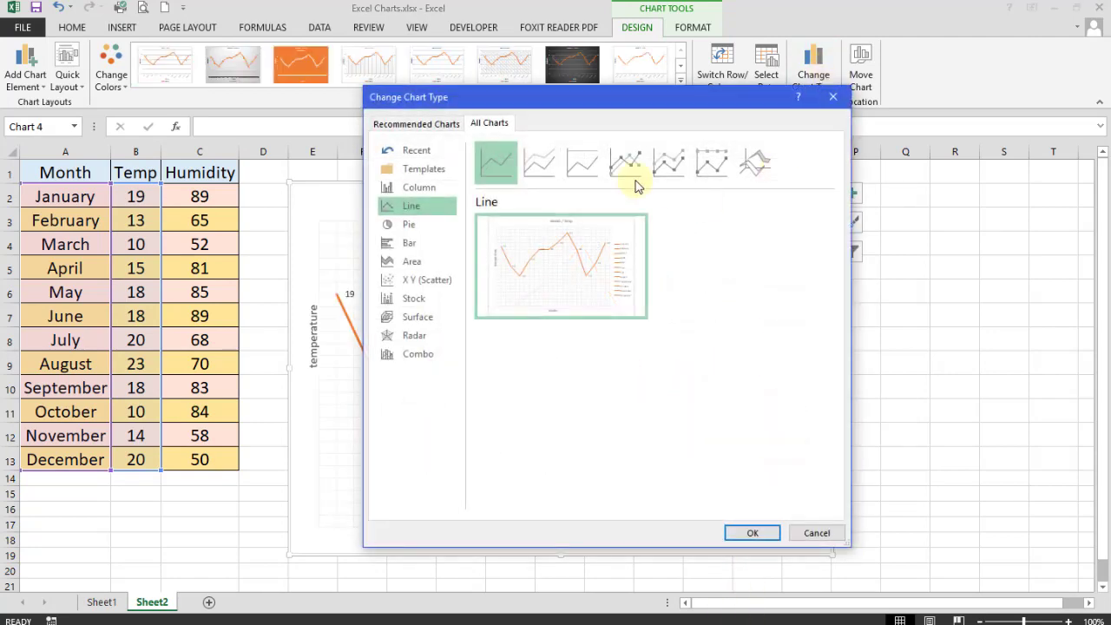
left_click(436, 225)
left_click(539, 164)
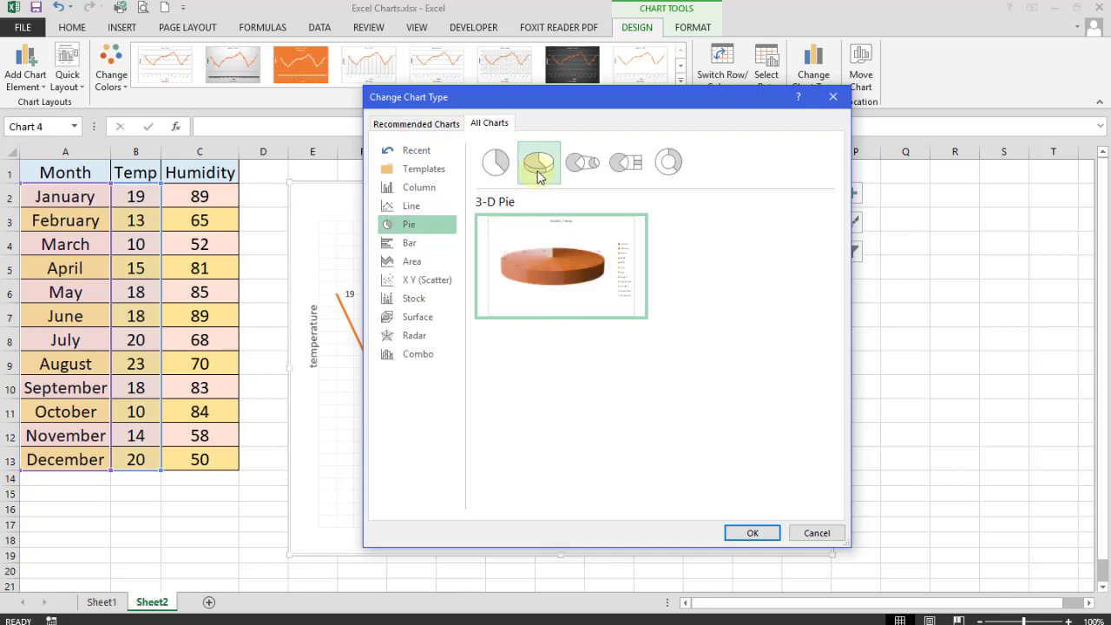
left_click(504, 170)
left_click(748, 533)
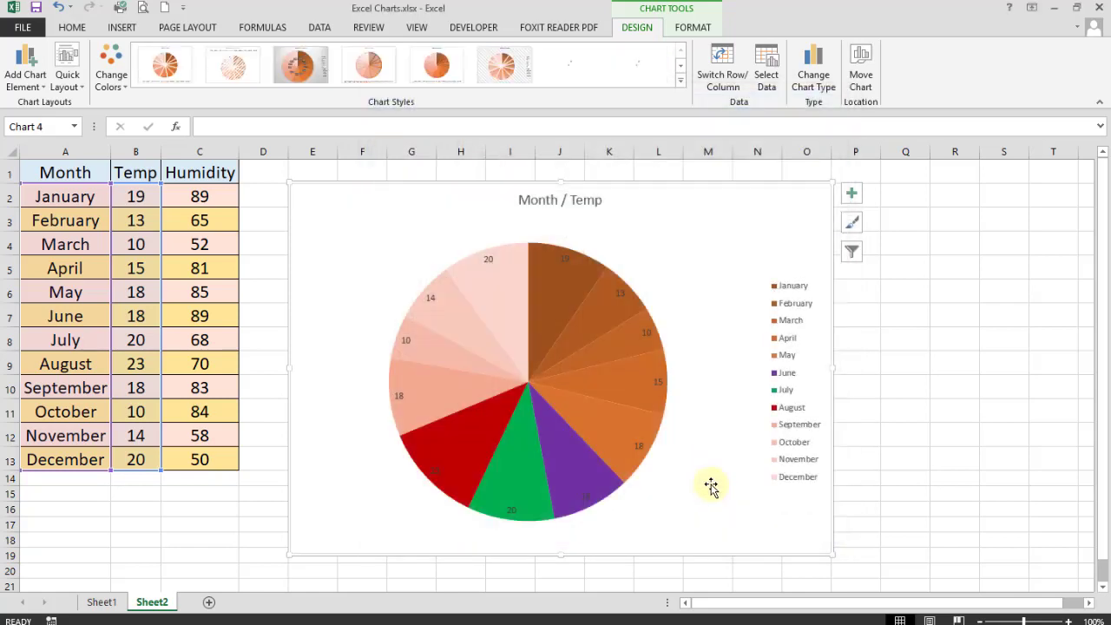
left_click(113, 80)
left_click(169, 125)
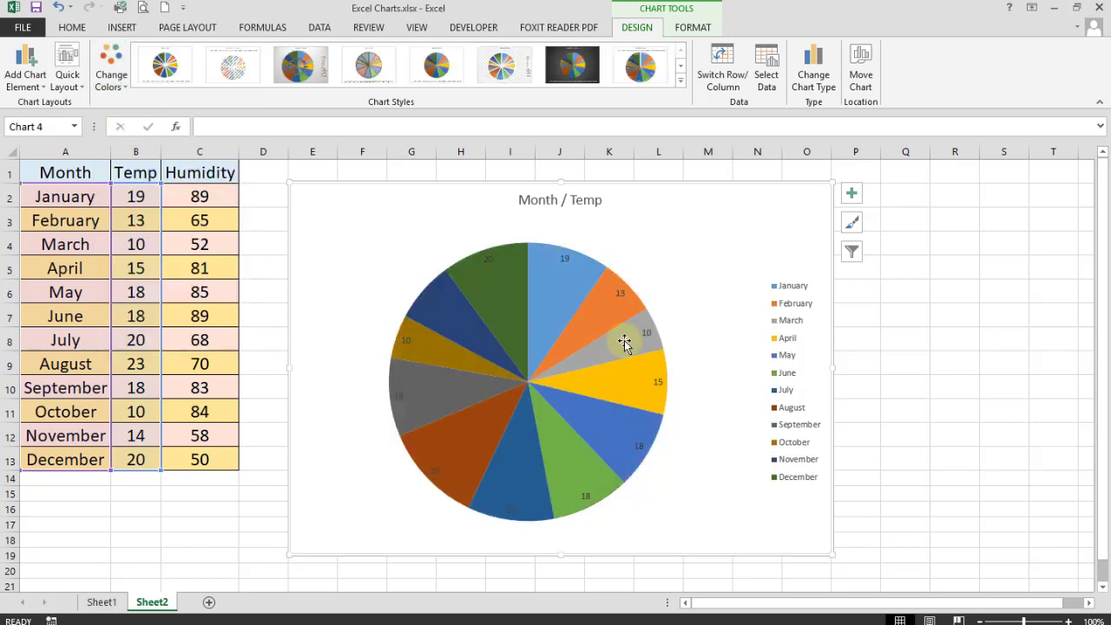
Examine the Area, X Y (Scatter), Stock, Surface and Radar chart types, including the contour surface variants
left_click(812, 71)
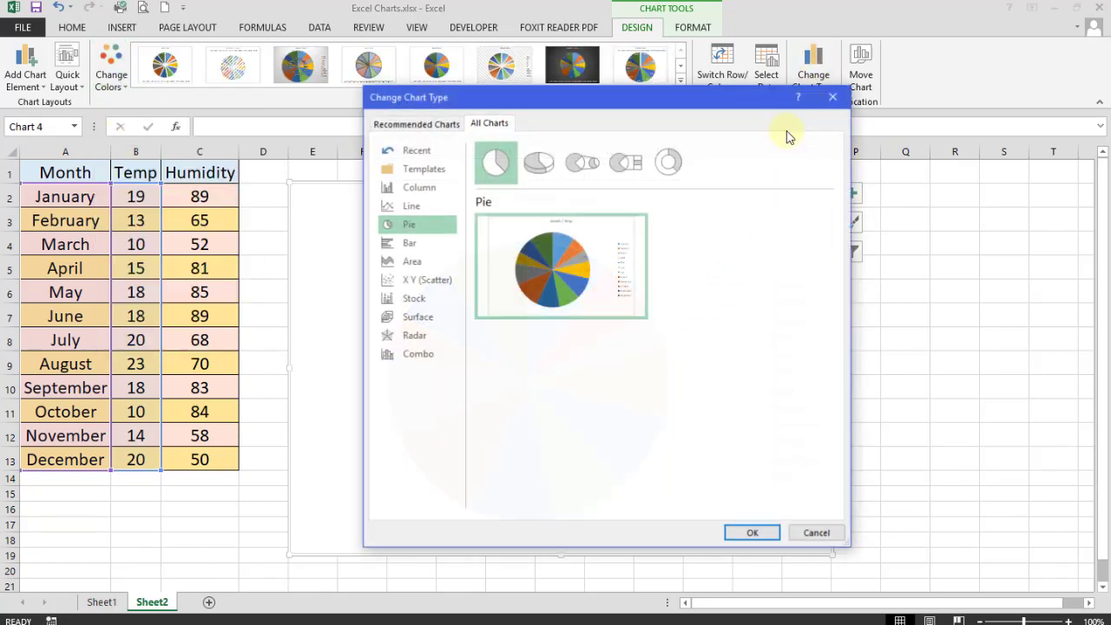
left_click(408, 260)
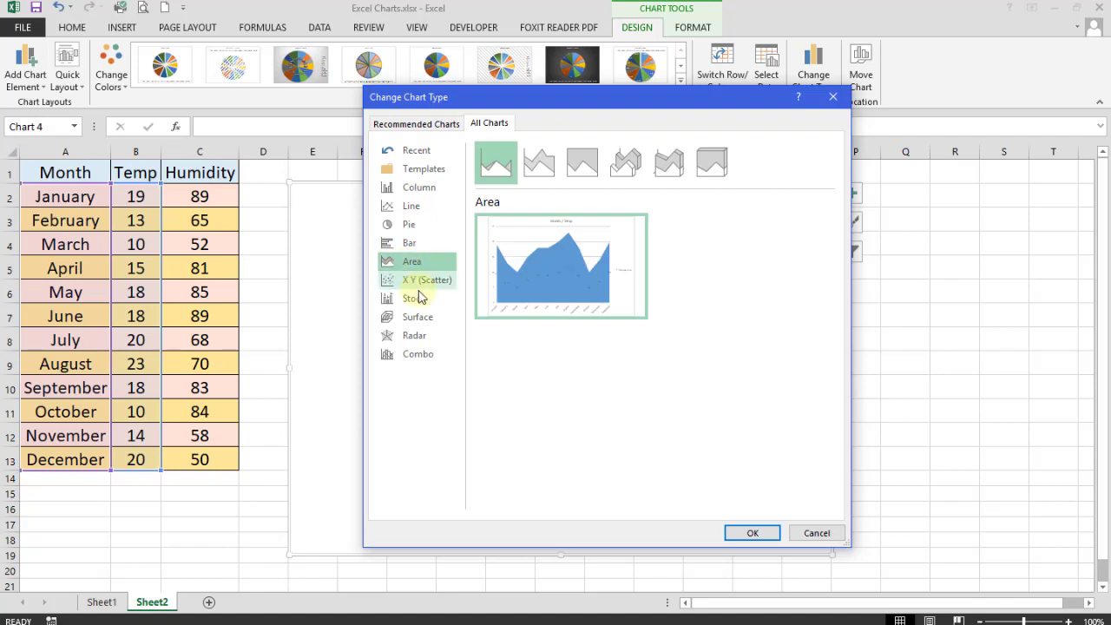
left_click(421, 283)
left_click(413, 298)
left_click(416, 317)
left_click(416, 335)
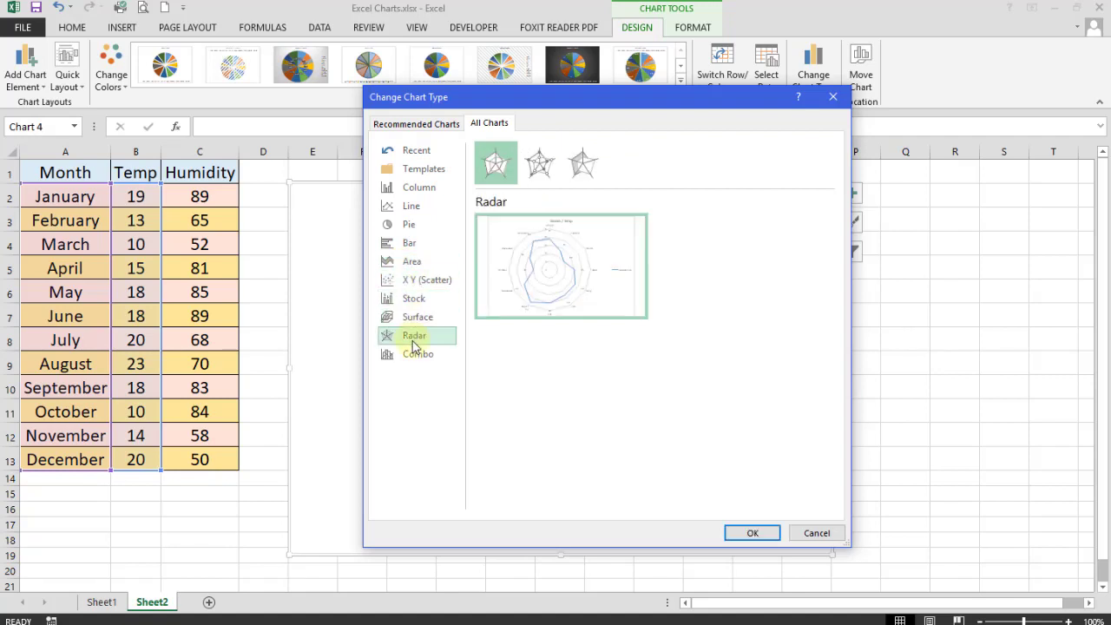
left_click(417, 316)
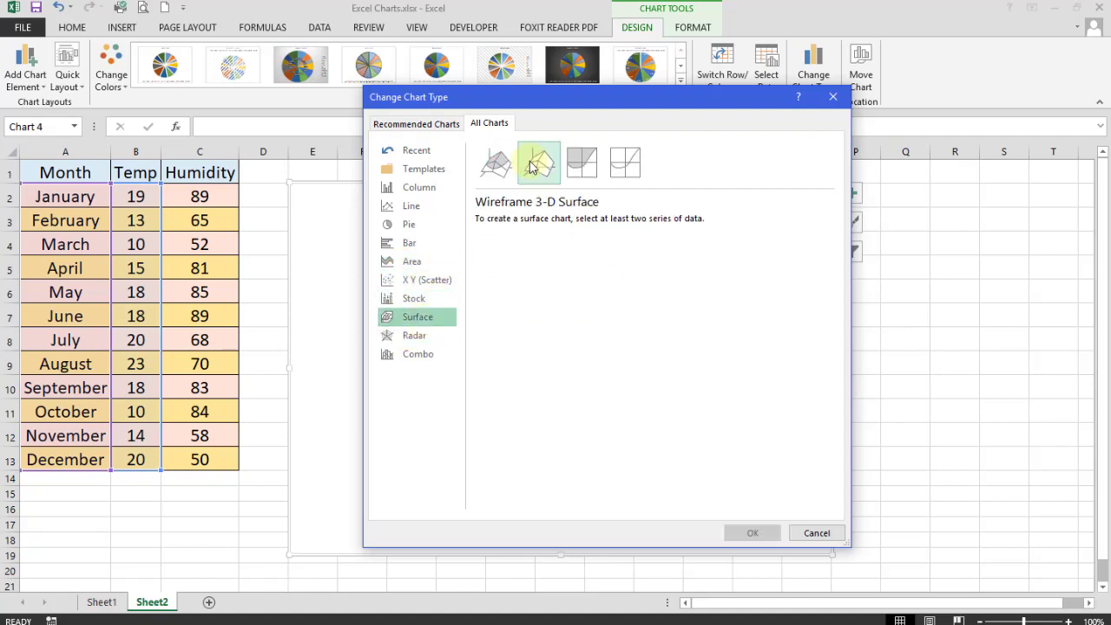
left_click(581, 162)
left_click(624, 163)
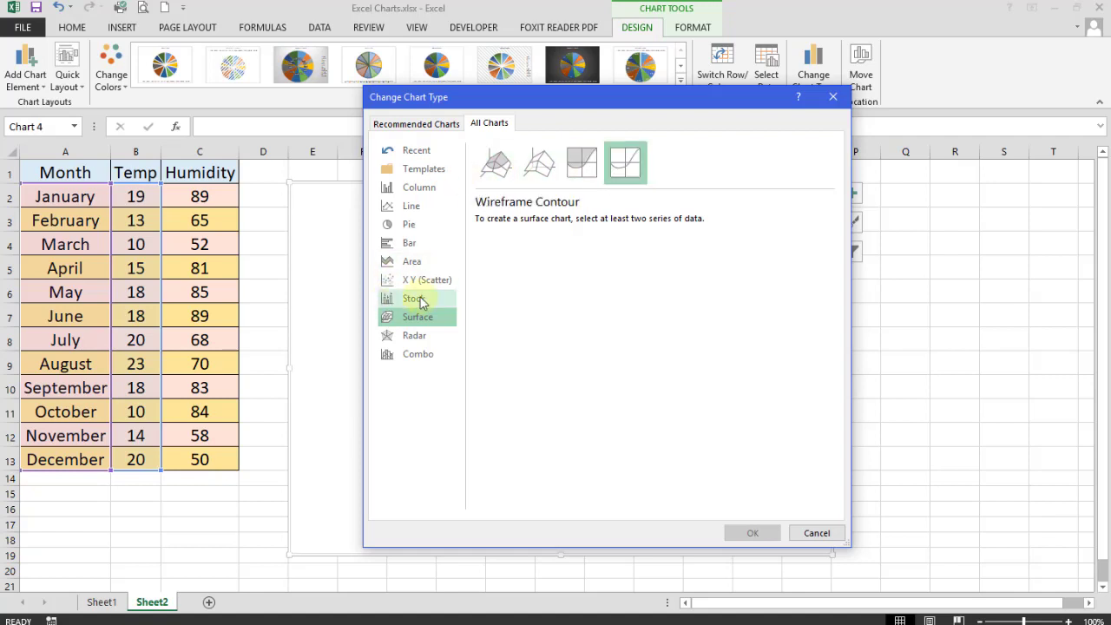
left_click(417, 299)
Change the chart type to Scatter with Smooth Lines and Markers
left_click(420, 282)
left_click(539, 163)
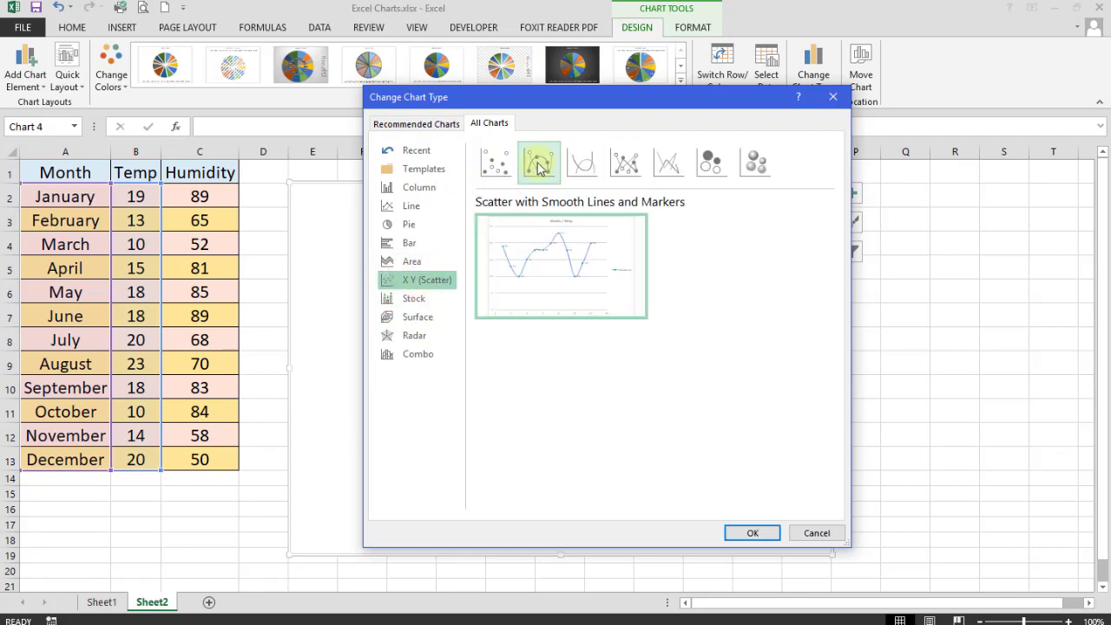
left_click(583, 163)
left_click(538, 163)
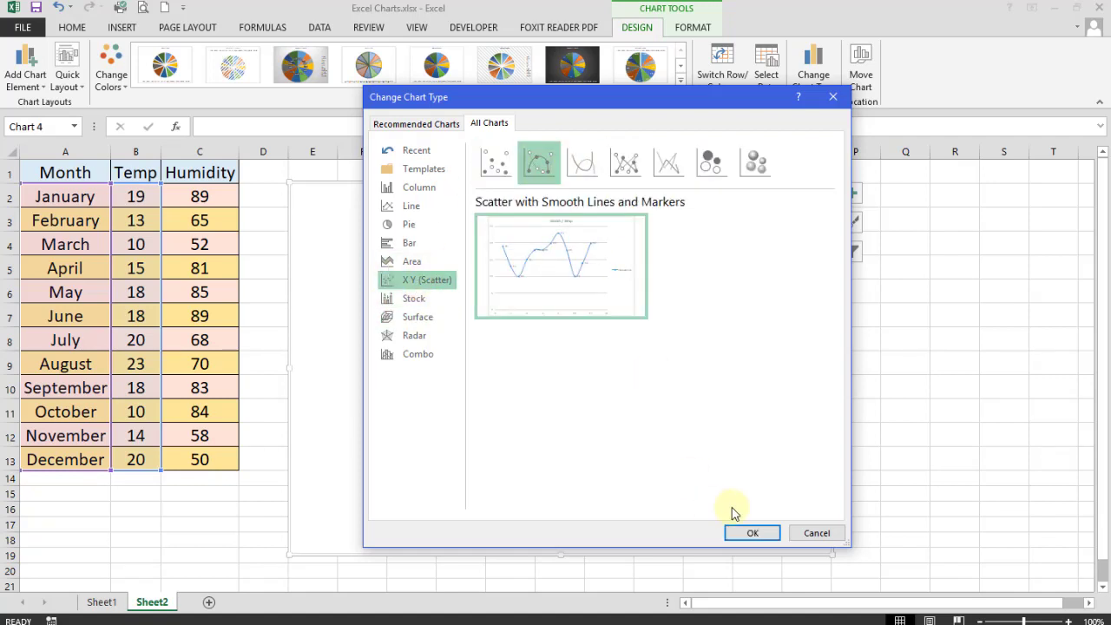
left_click(748, 532)
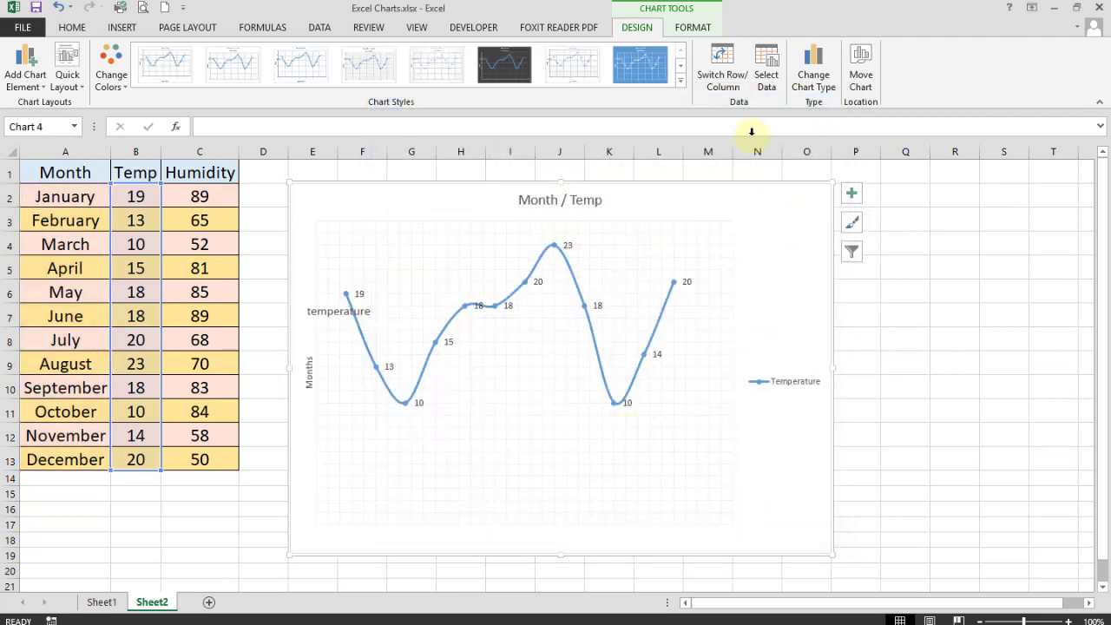
Change the chart to a Clustered Column using the multicolored variant with each month as a series, then deselect it
left_click(813, 70)
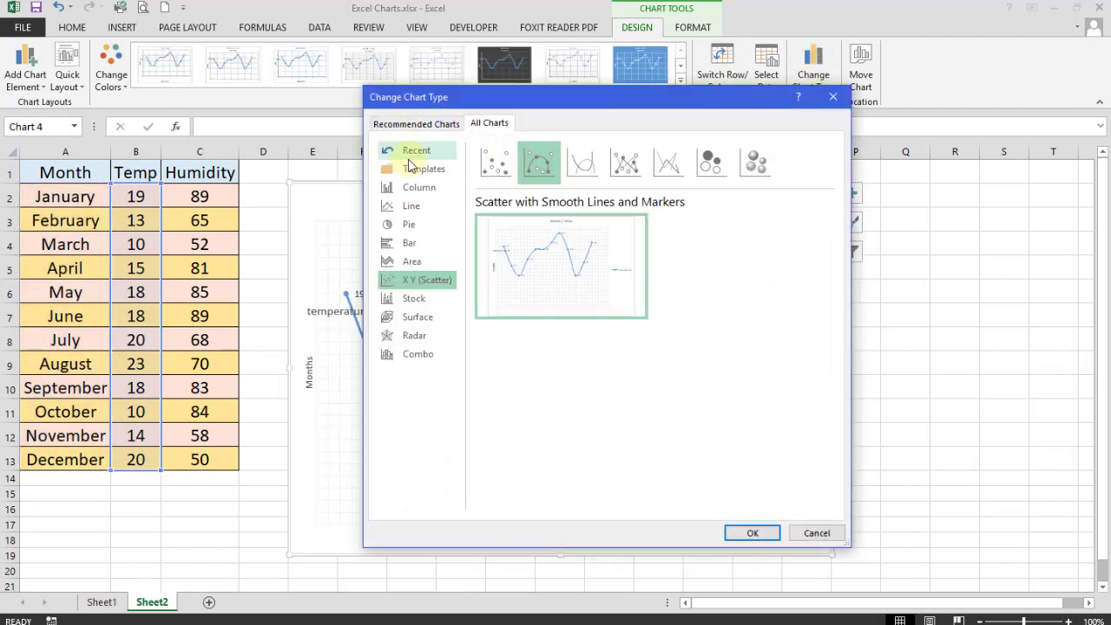
left_click(418, 186)
left_click(408, 208)
left_click(413, 190)
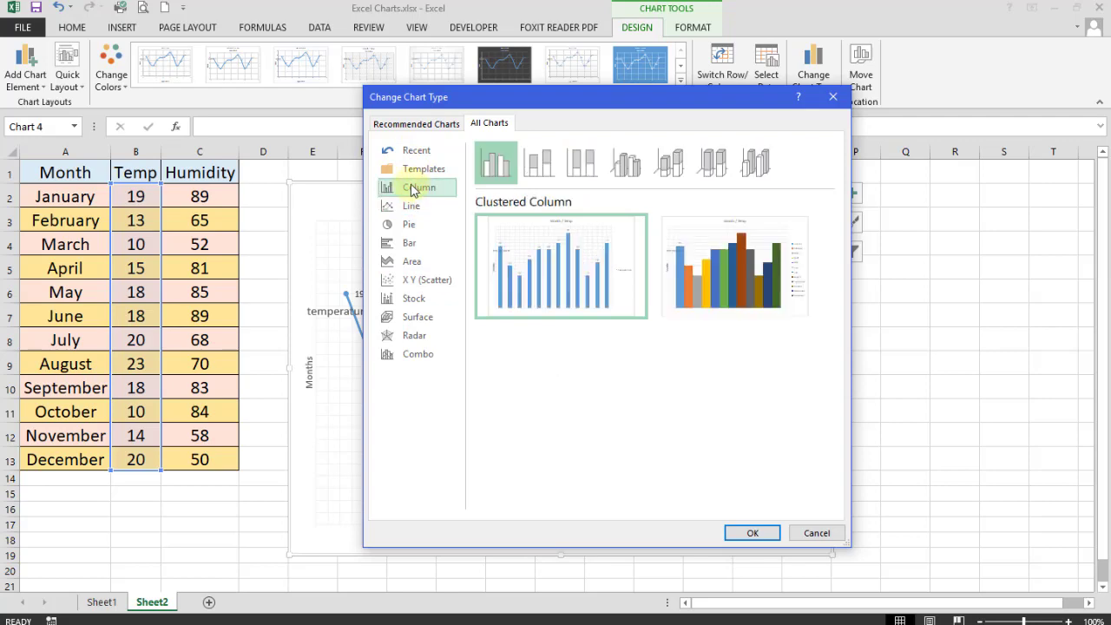
left_click(681, 278)
left_click(753, 532)
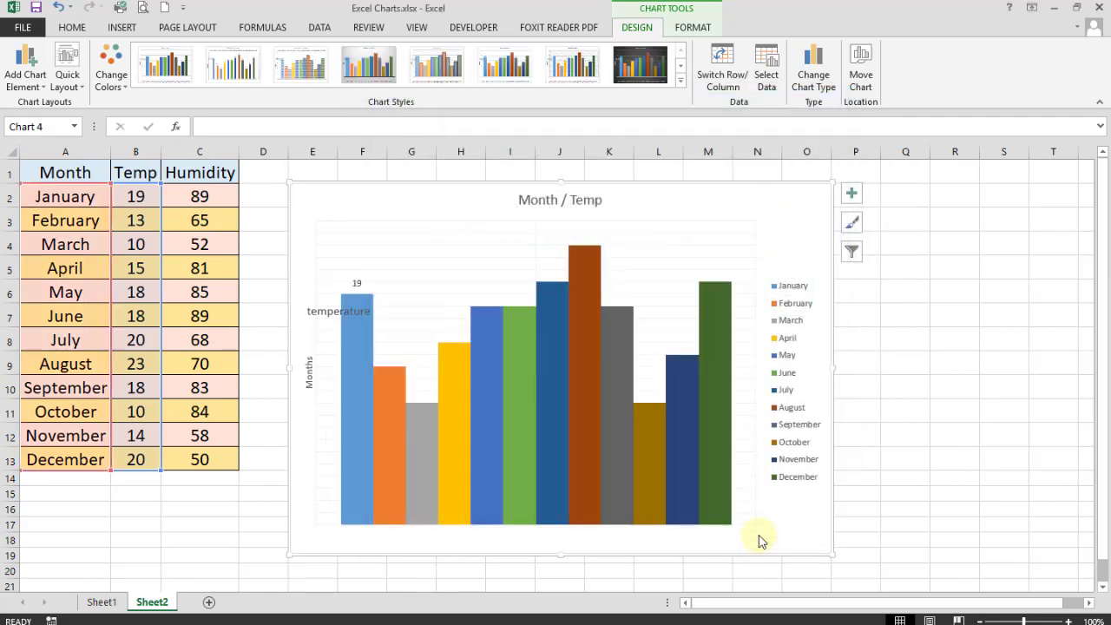
left_click(934, 382)
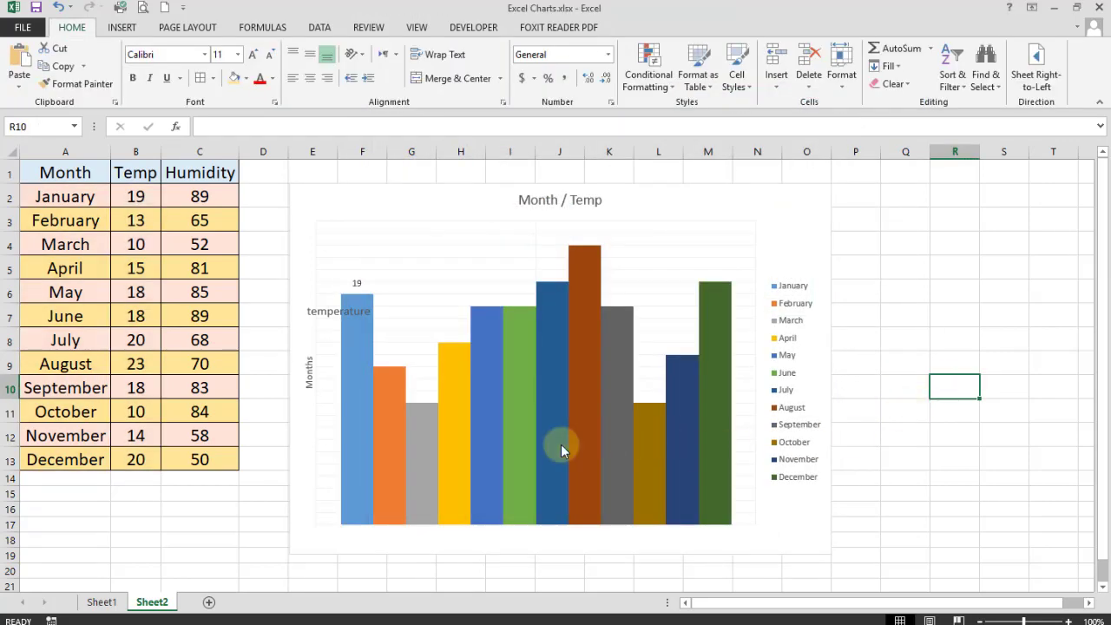